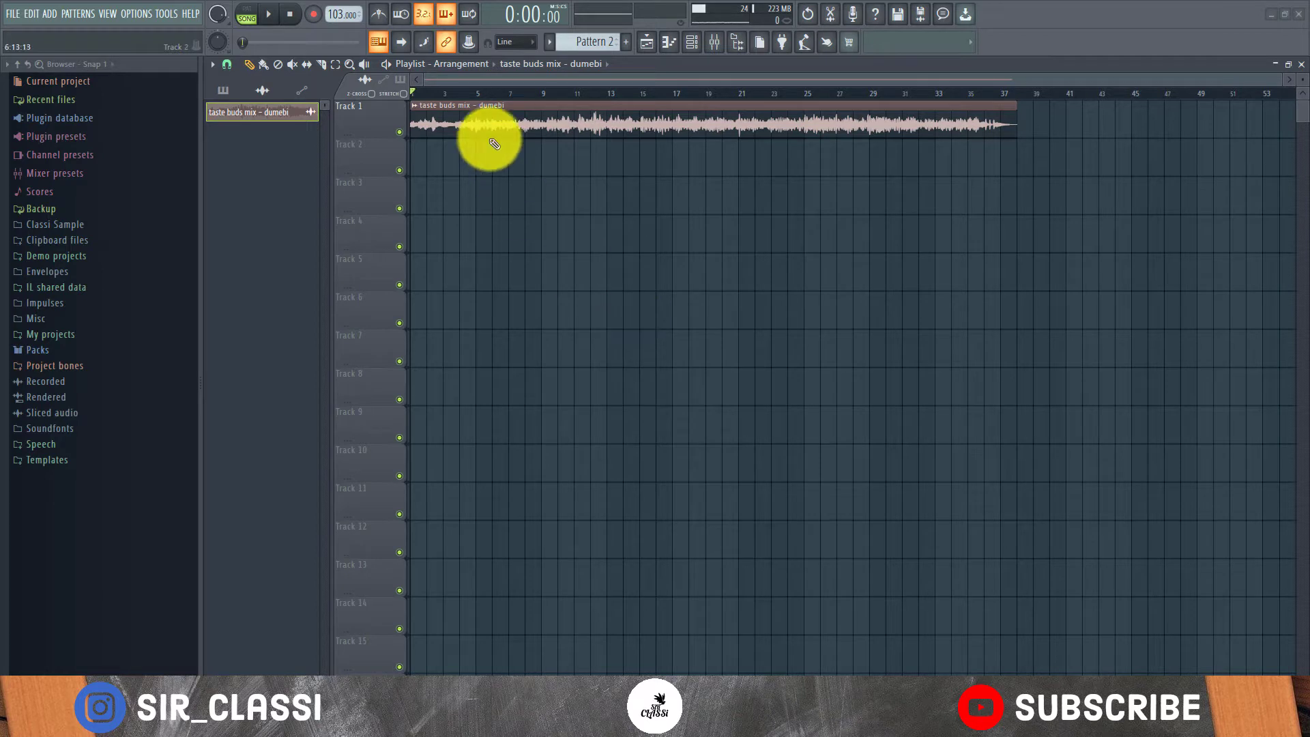
- Check the song clip's settings, then show the mixer with the Master track's Fruity Limiter
double_click(485, 133)
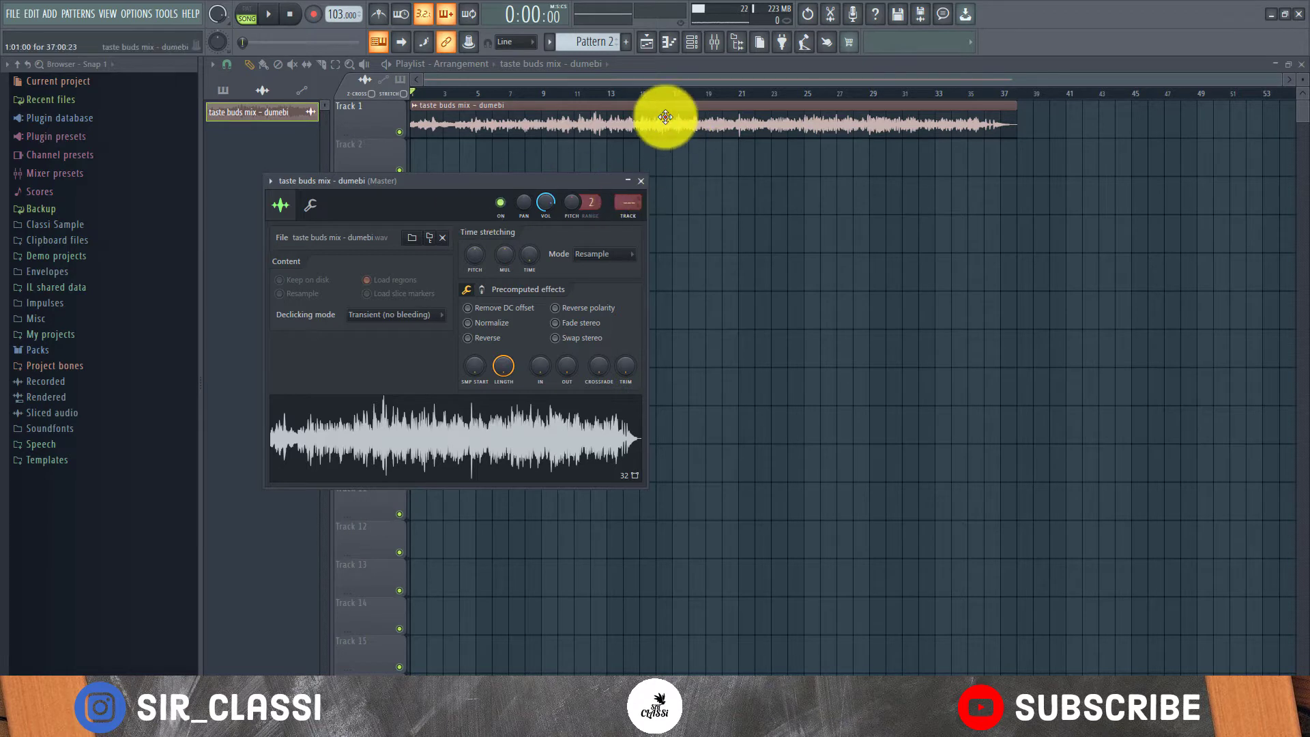
left_click(665, 116)
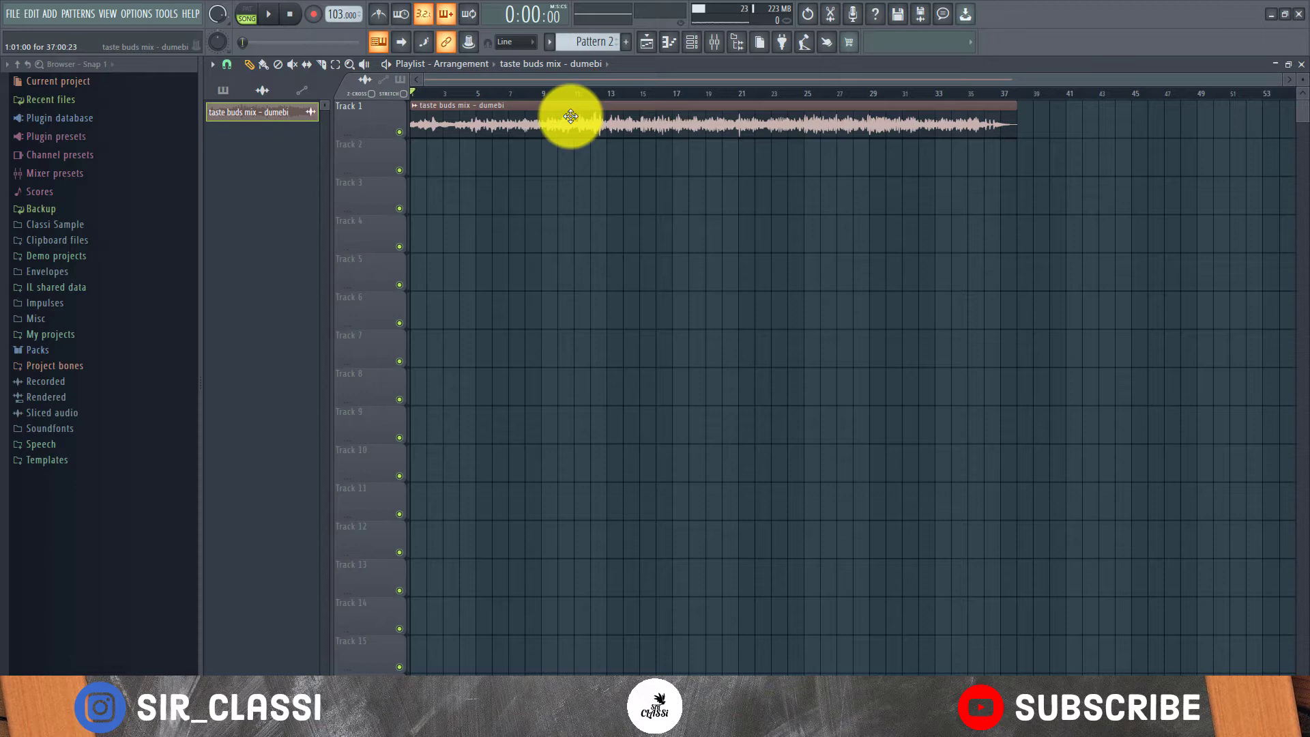
left_click(716, 43)
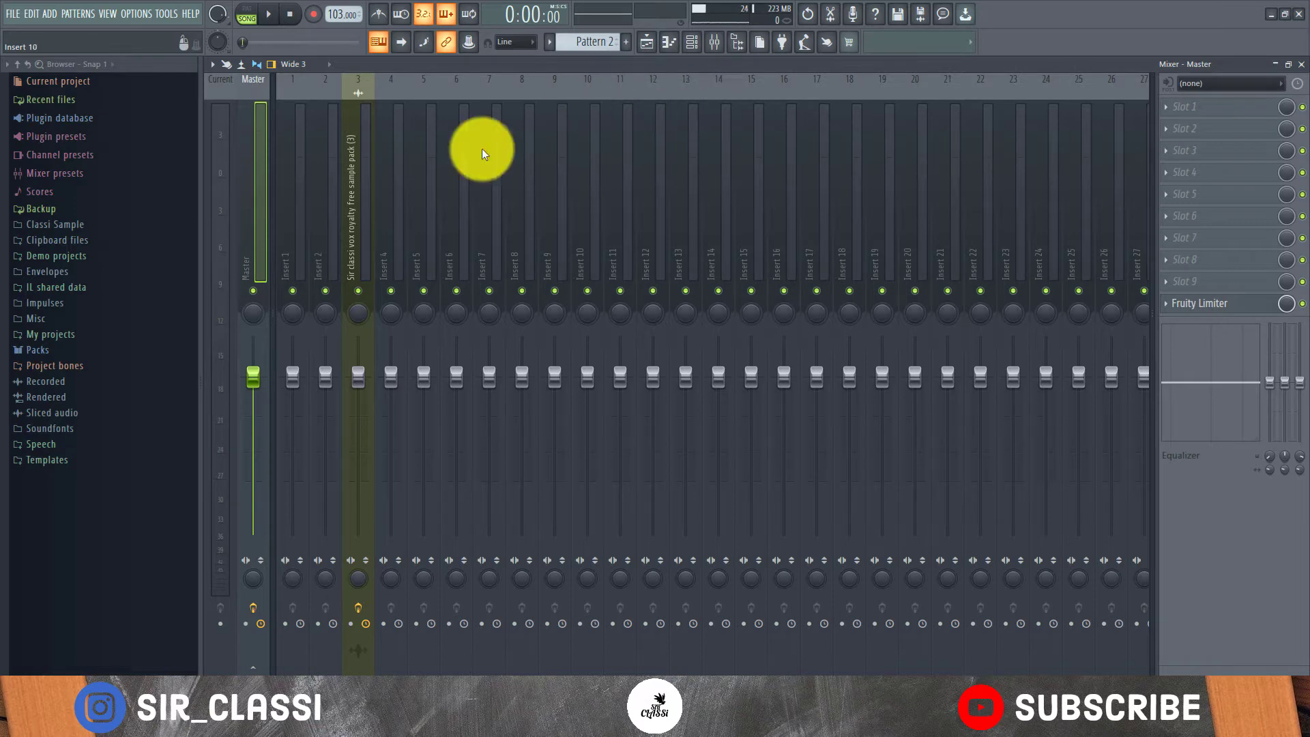
- Route the song clip's channel to mixer insert 1 with Ctrl+L
left_click(243, 224)
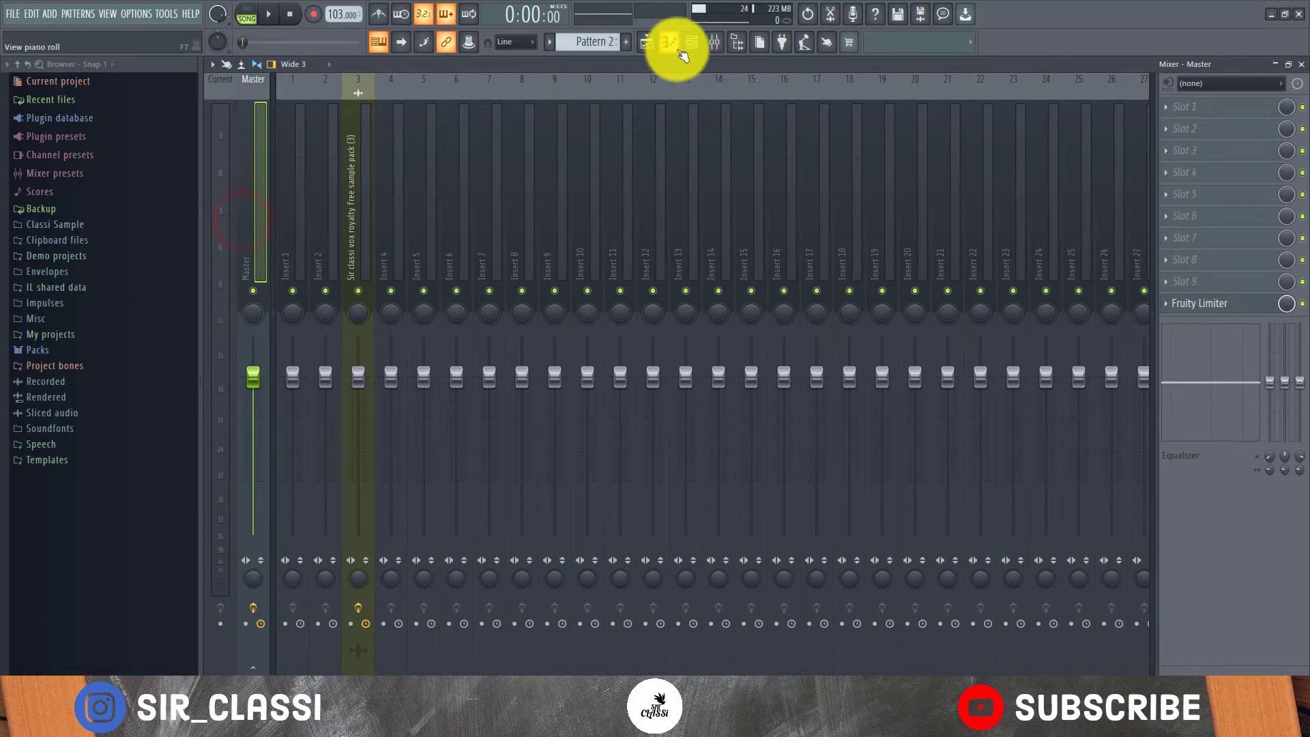
left_click(649, 43)
double_click(518, 125)
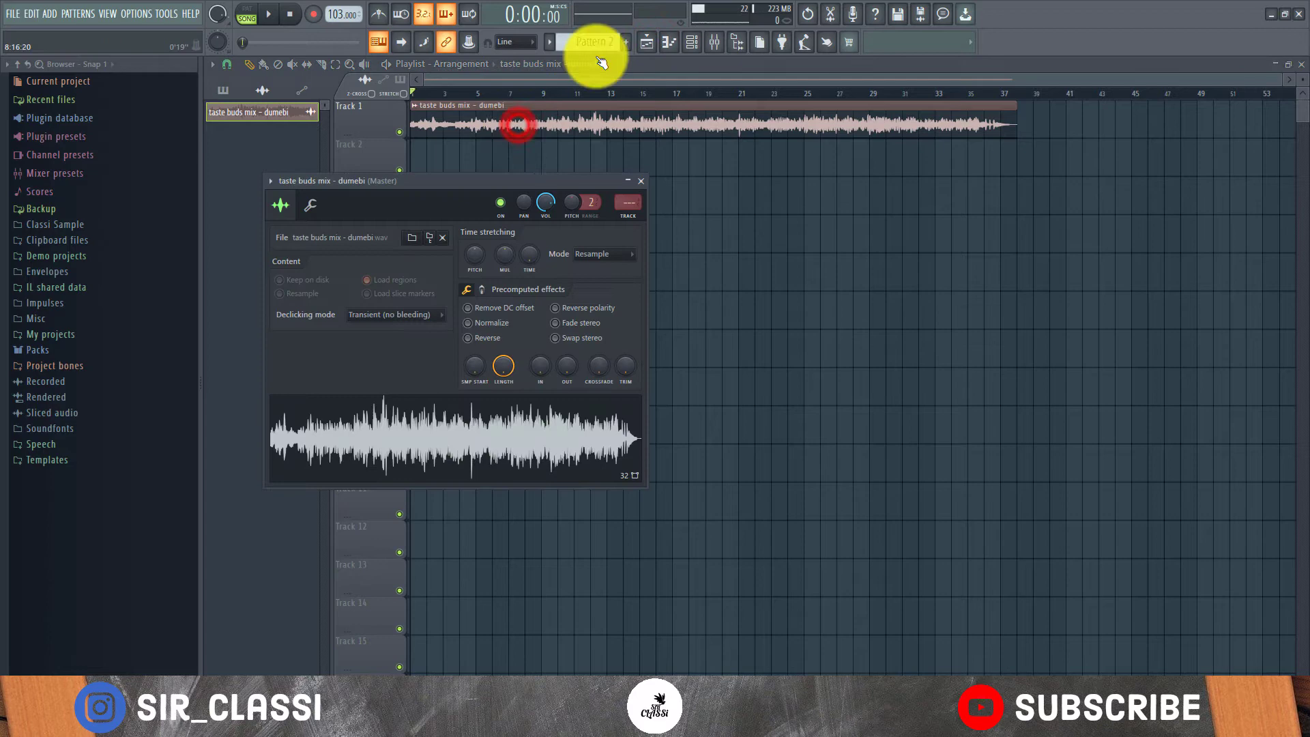
left_click(713, 44)
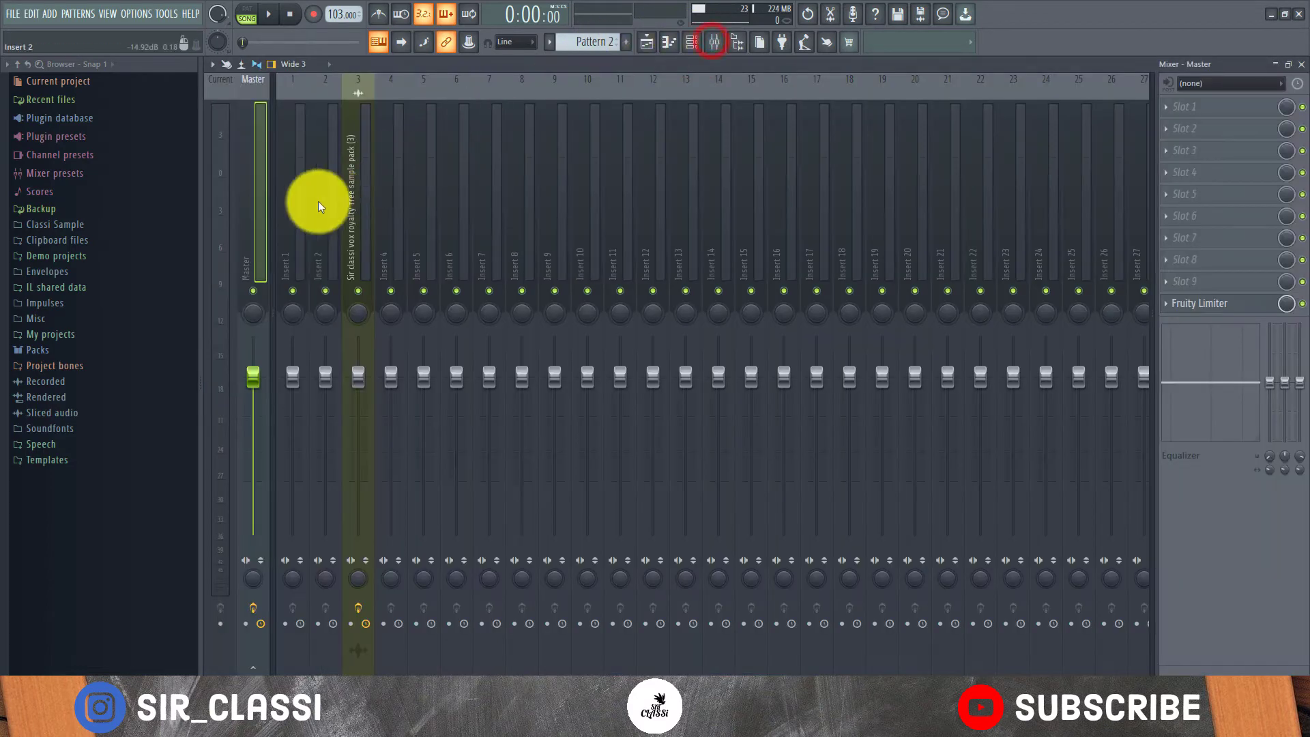
left_click(289, 240)
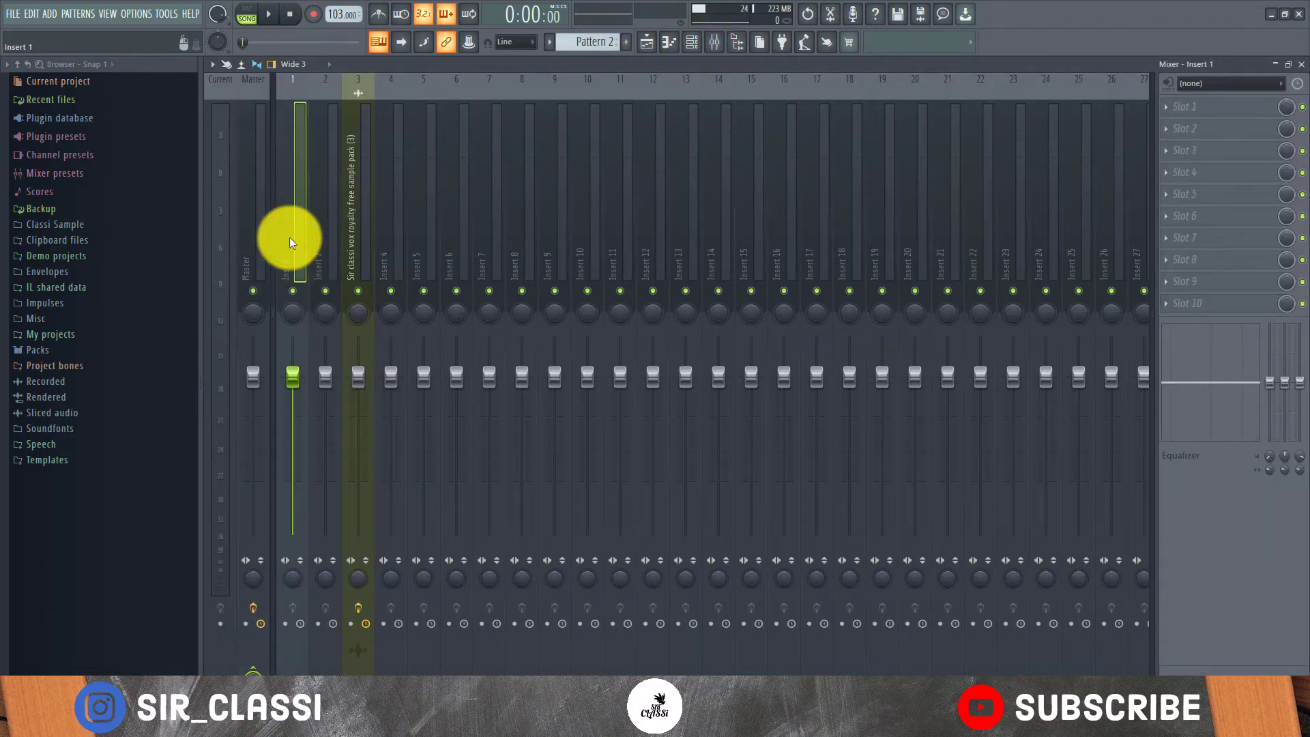
key("ctrl+l")
- Toggle the Master's Fruity Limiter, reselect the song's insert, and return to the playlist
left_click(243, 183)
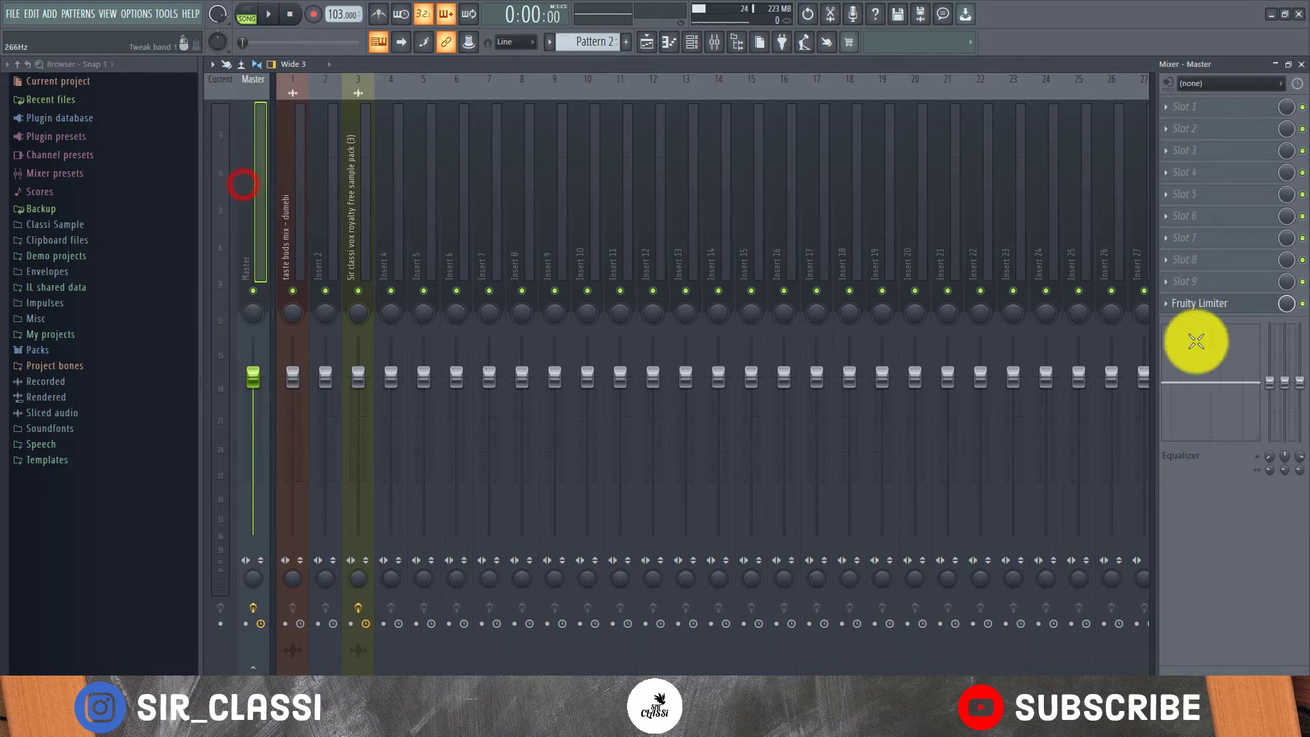
left_click(1303, 304)
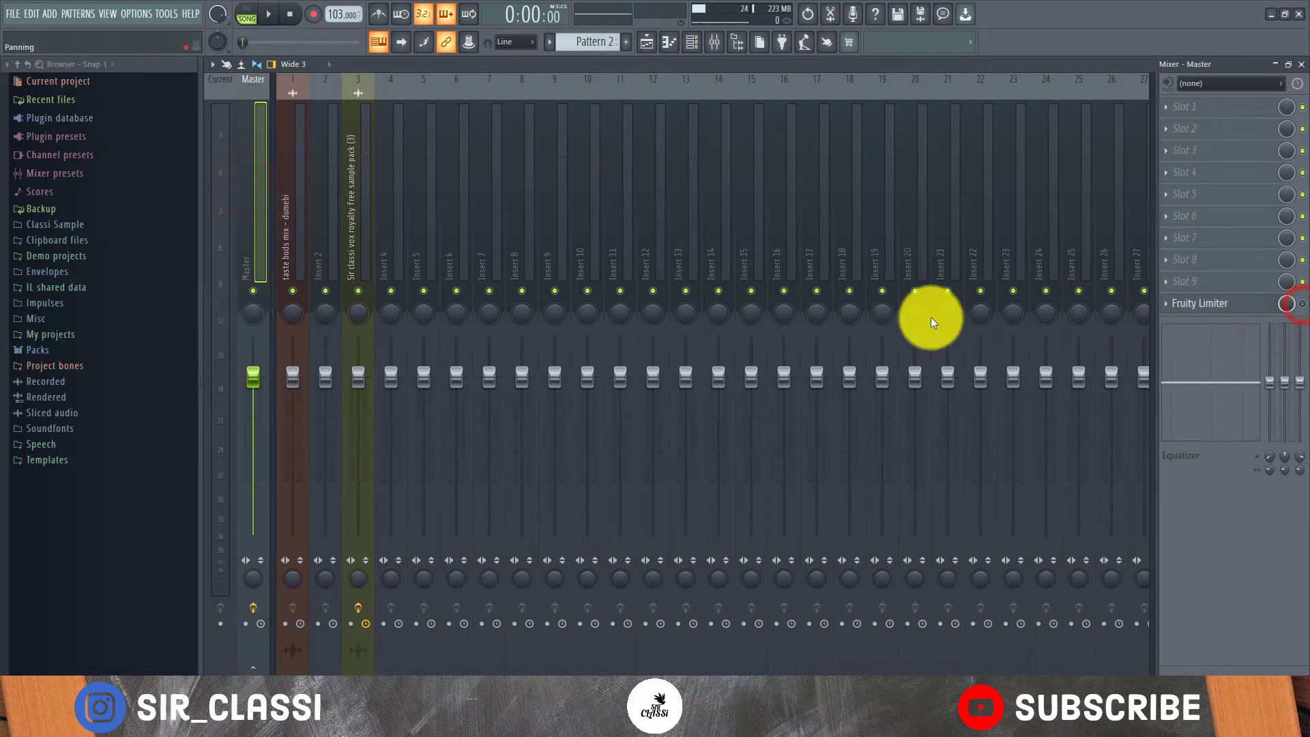
left_click(296, 224)
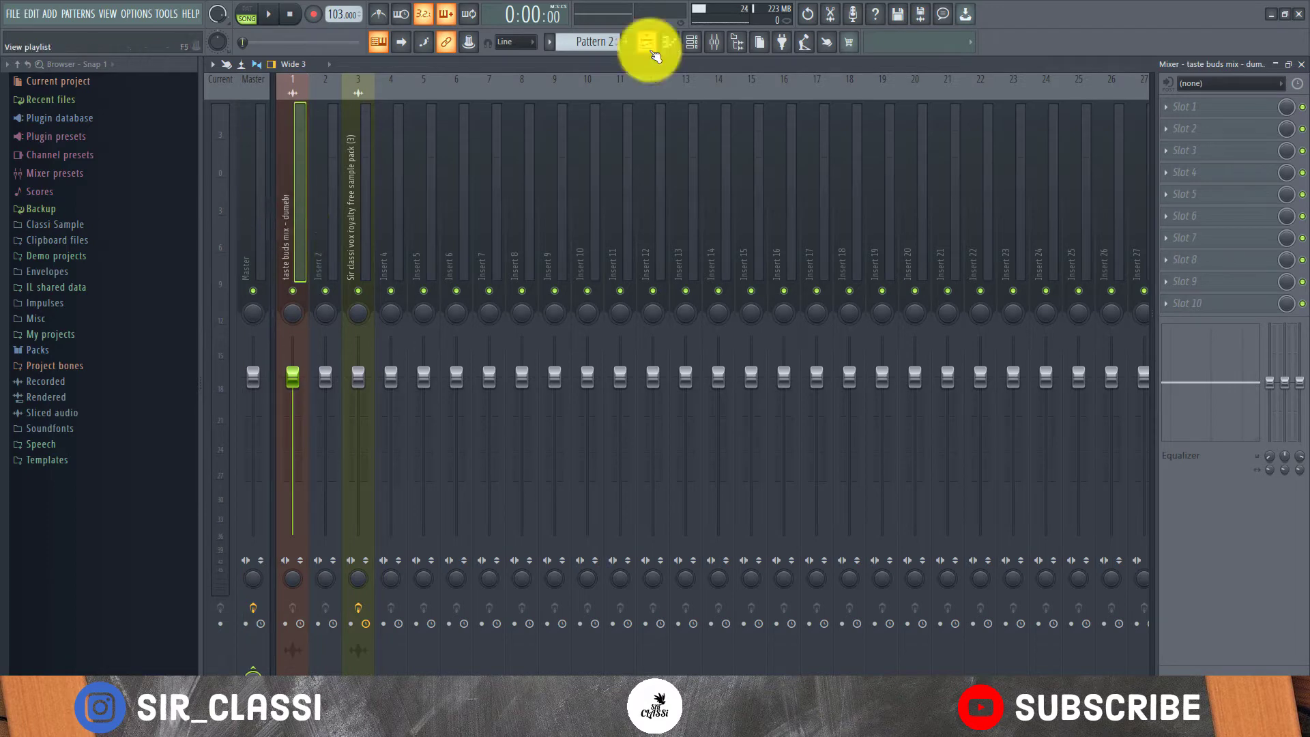
left_click(648, 45)
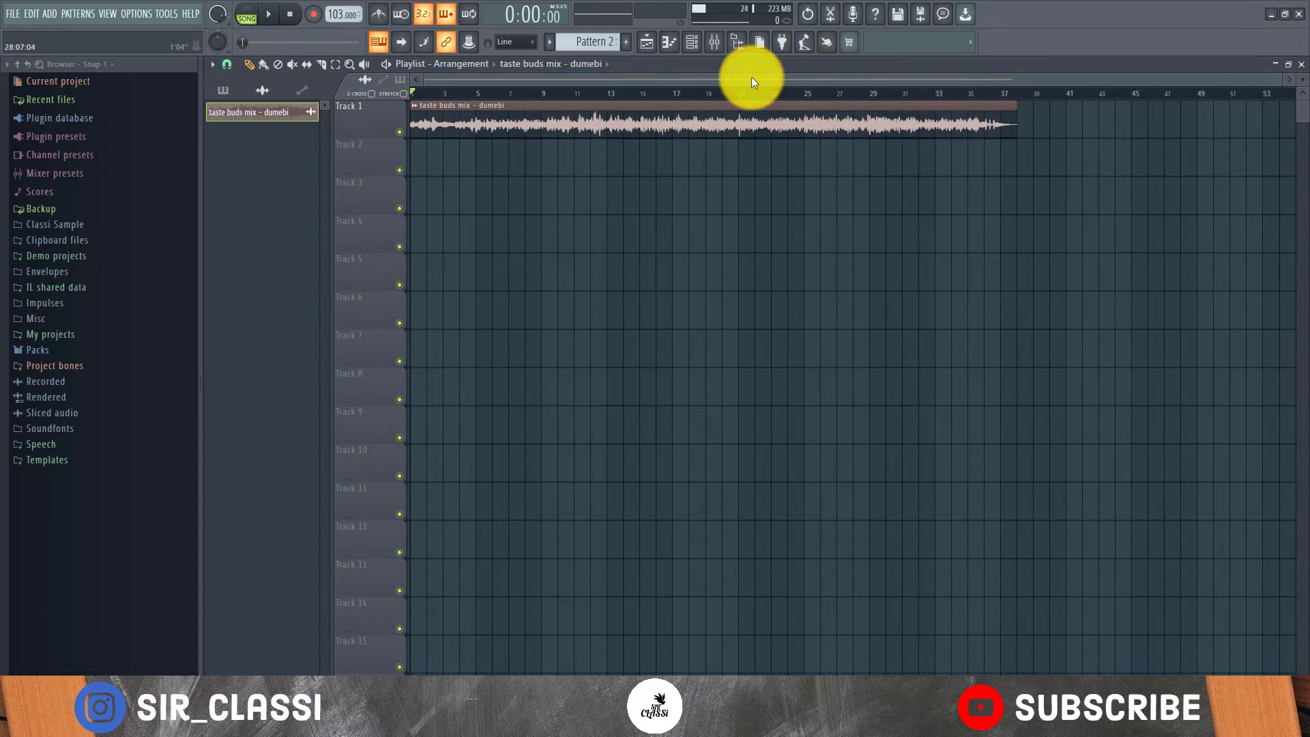
- Play the song through to about 0:35, then stop playback
key("space")
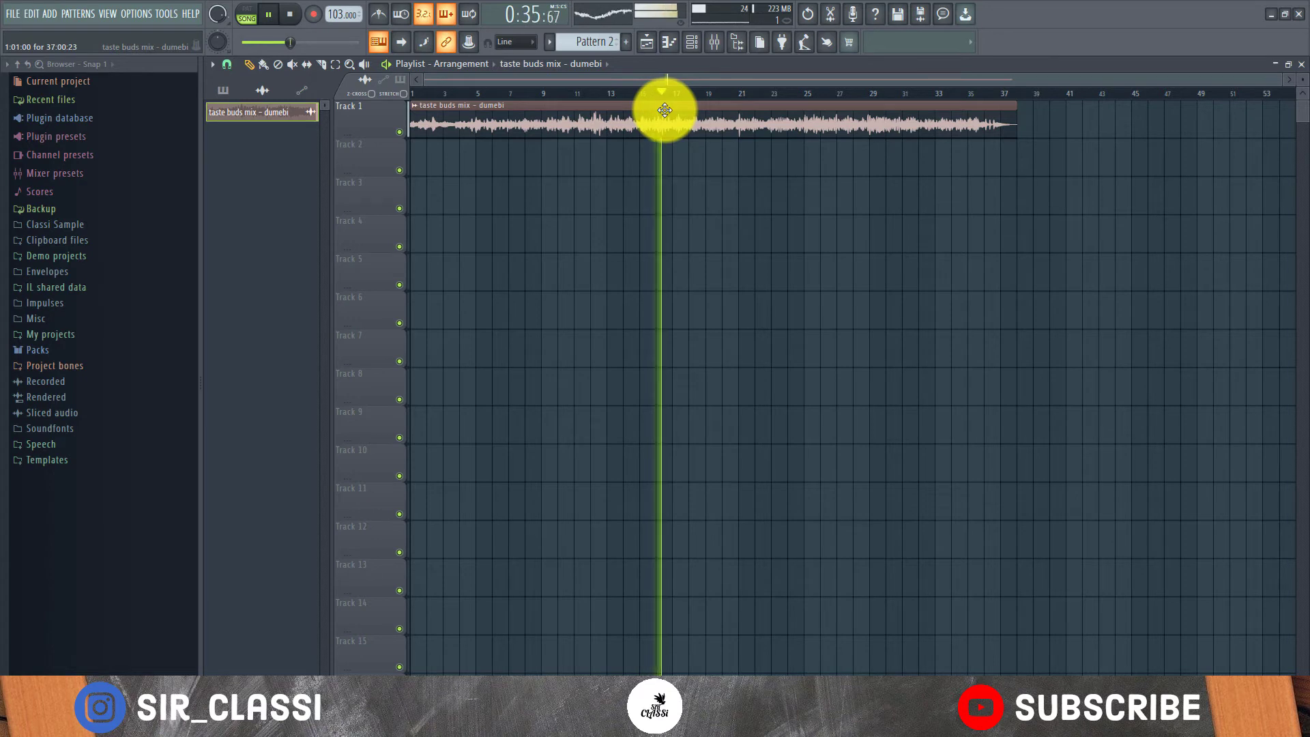
key("space")
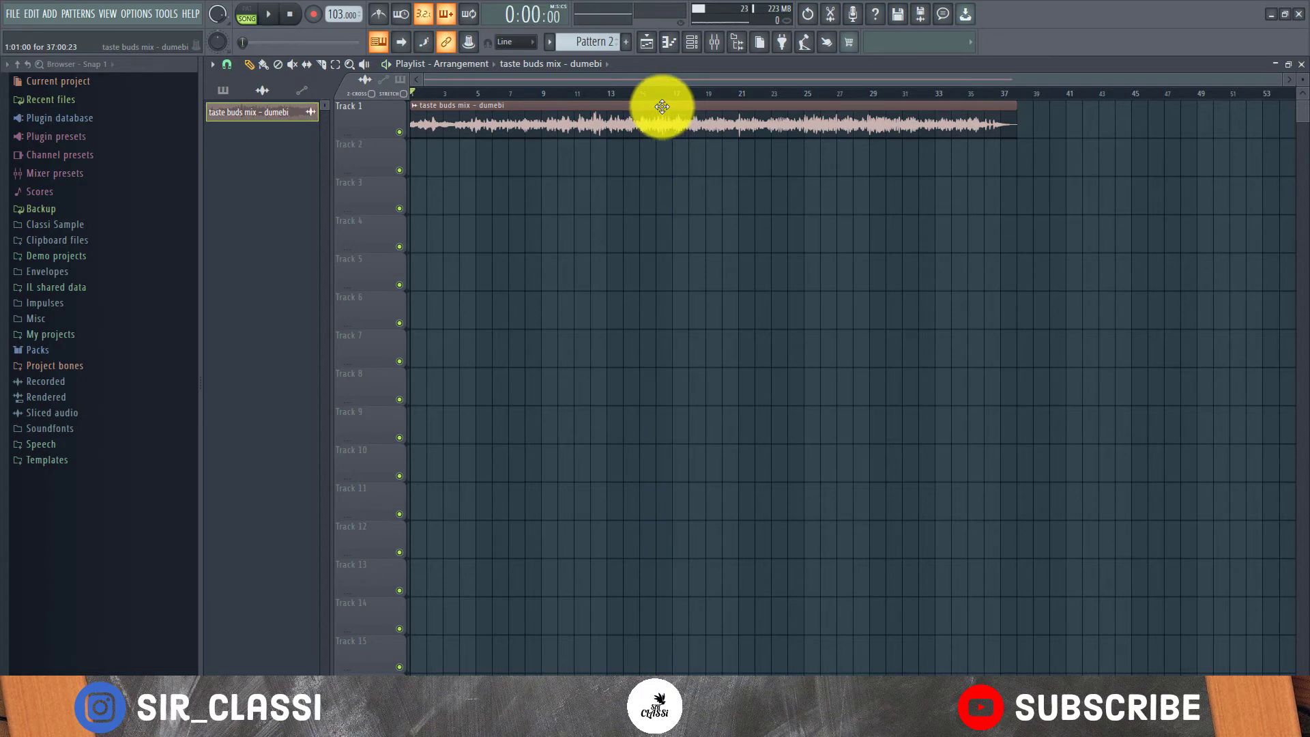
- Load Fruity Parametric EQ 2 on the song's insert and nudge its high shelf band lower
left_click(458, 93)
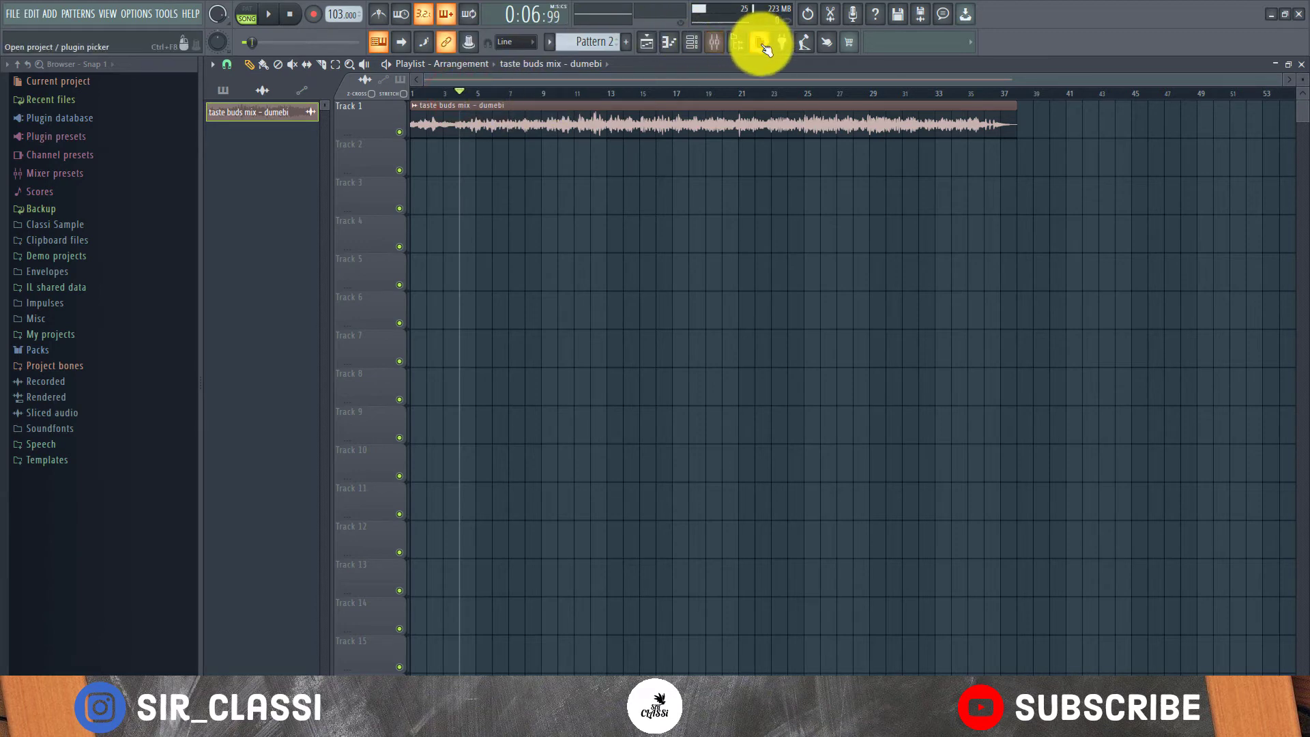
left_click(722, 46)
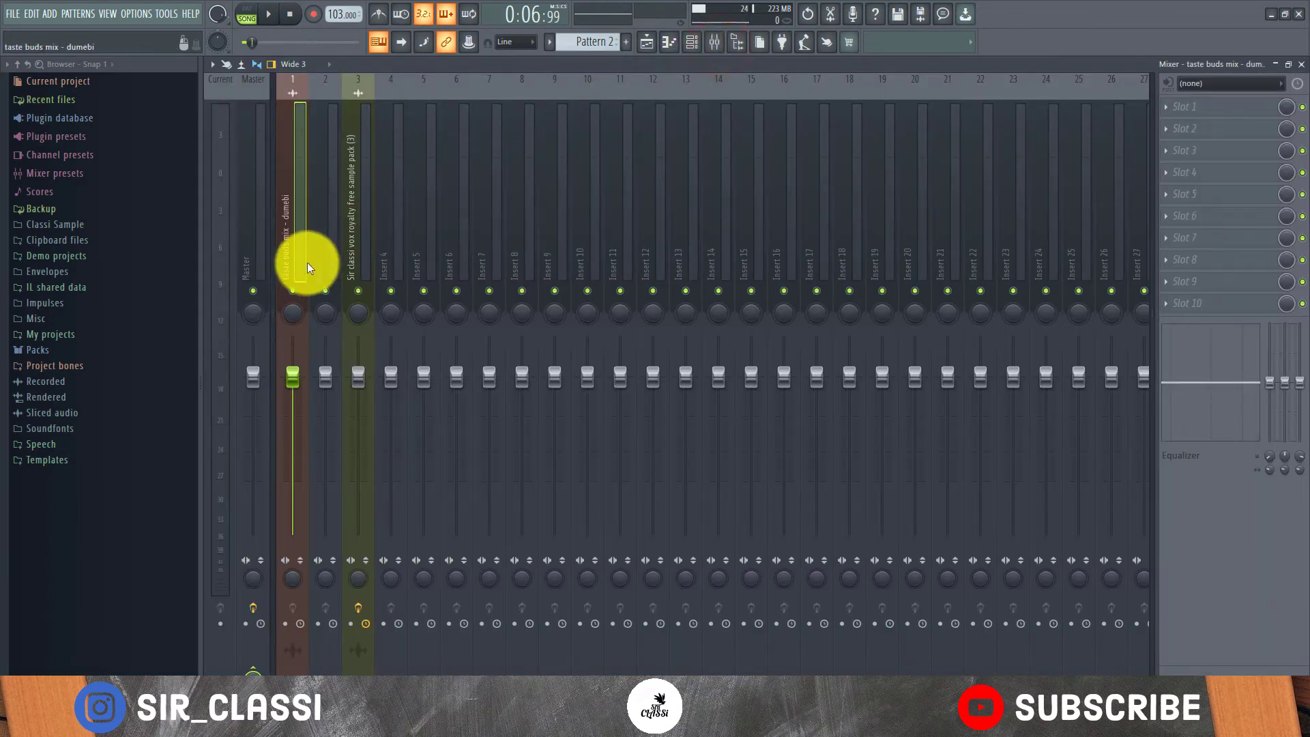
left_click(1186, 111)
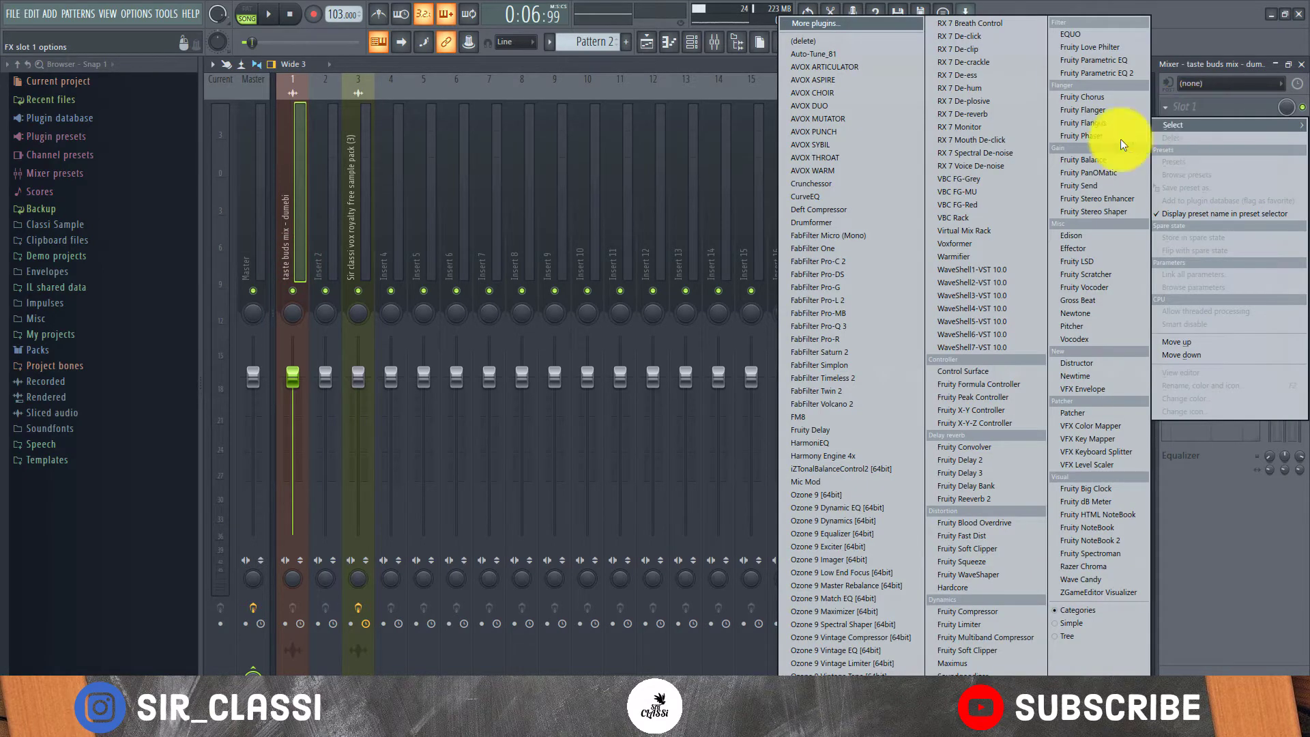
left_click(1129, 75)
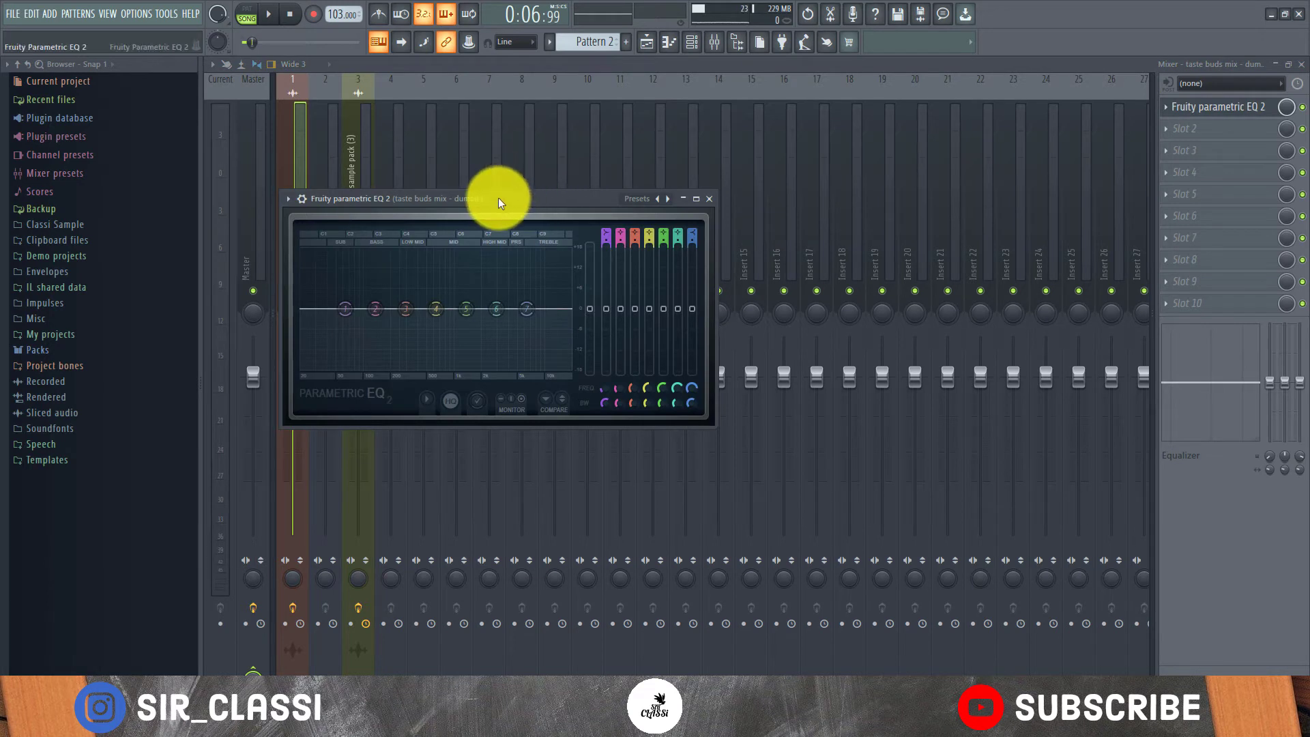
left_click_drag(498, 198, 757, 181)
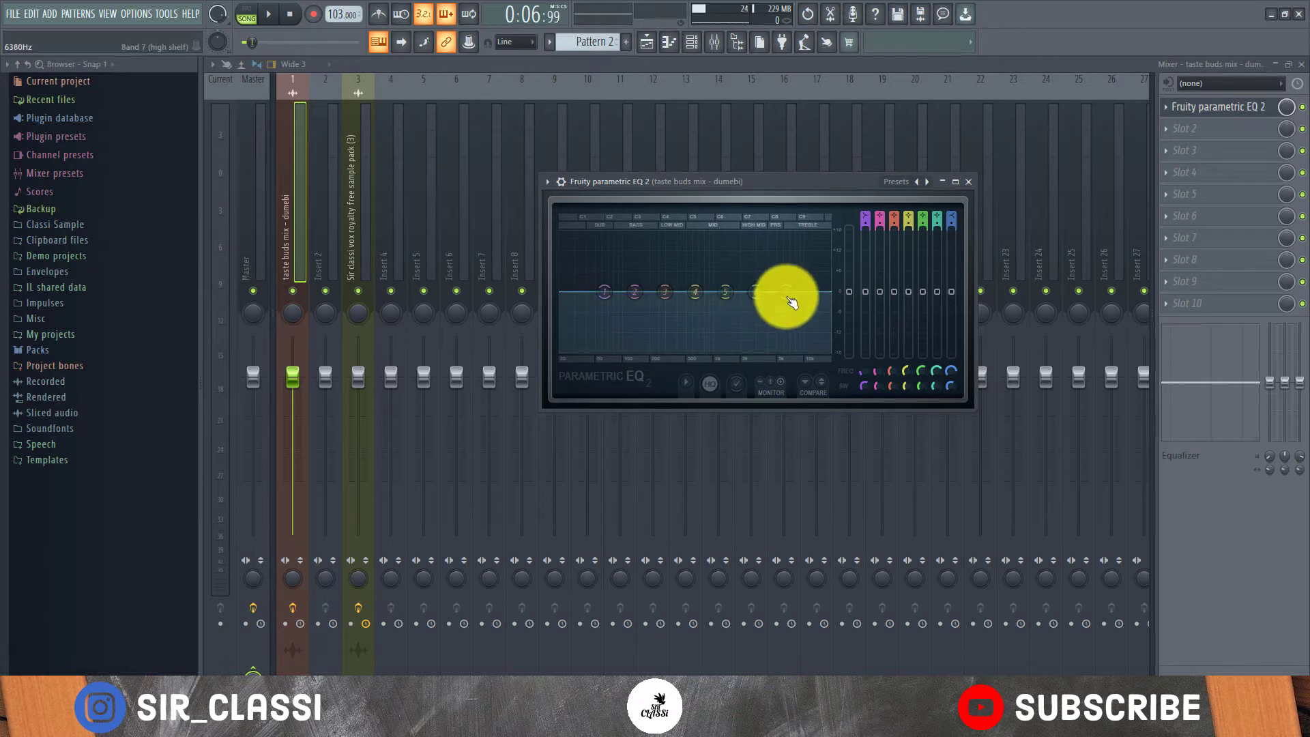
left_click_drag(791, 303, 788, 303)
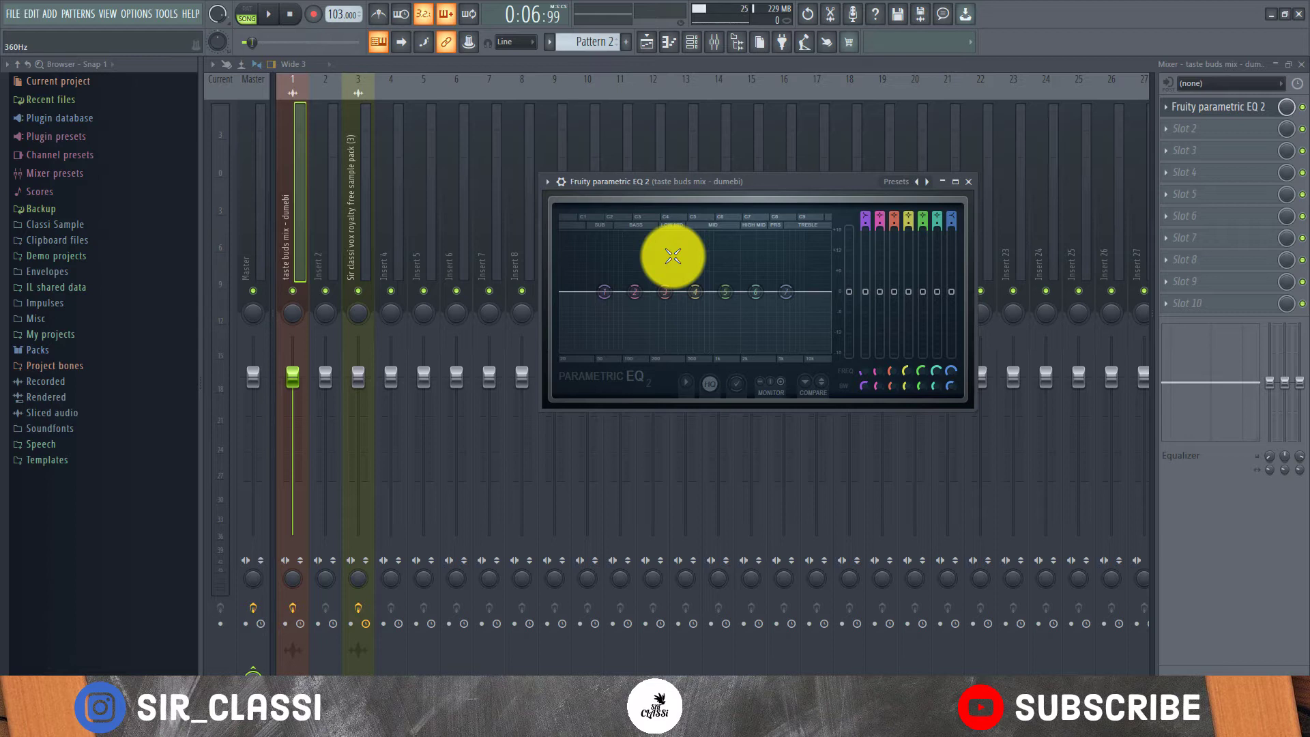
- Start playback and loop the section from bar 9 to bar 21 in the playlist
left_click(686, 180)
key("space")
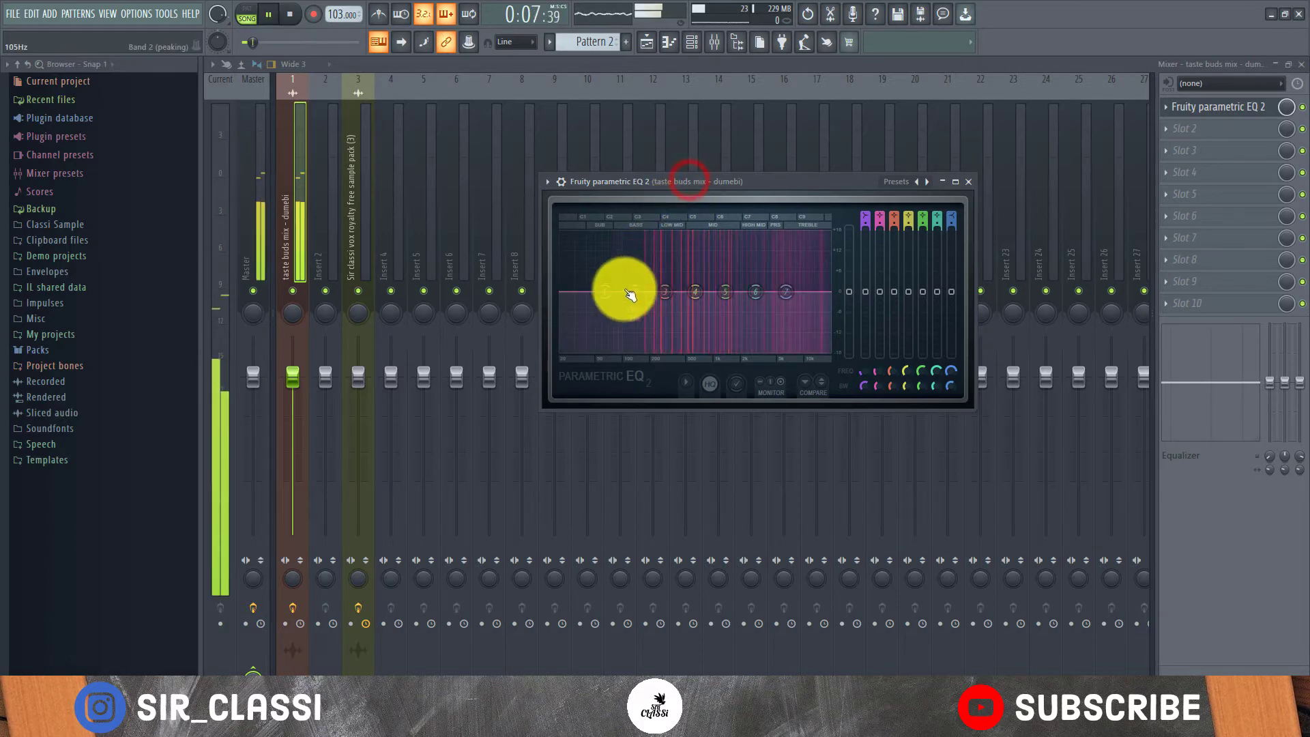
left_click(645, 44)
left_click(547, 94)
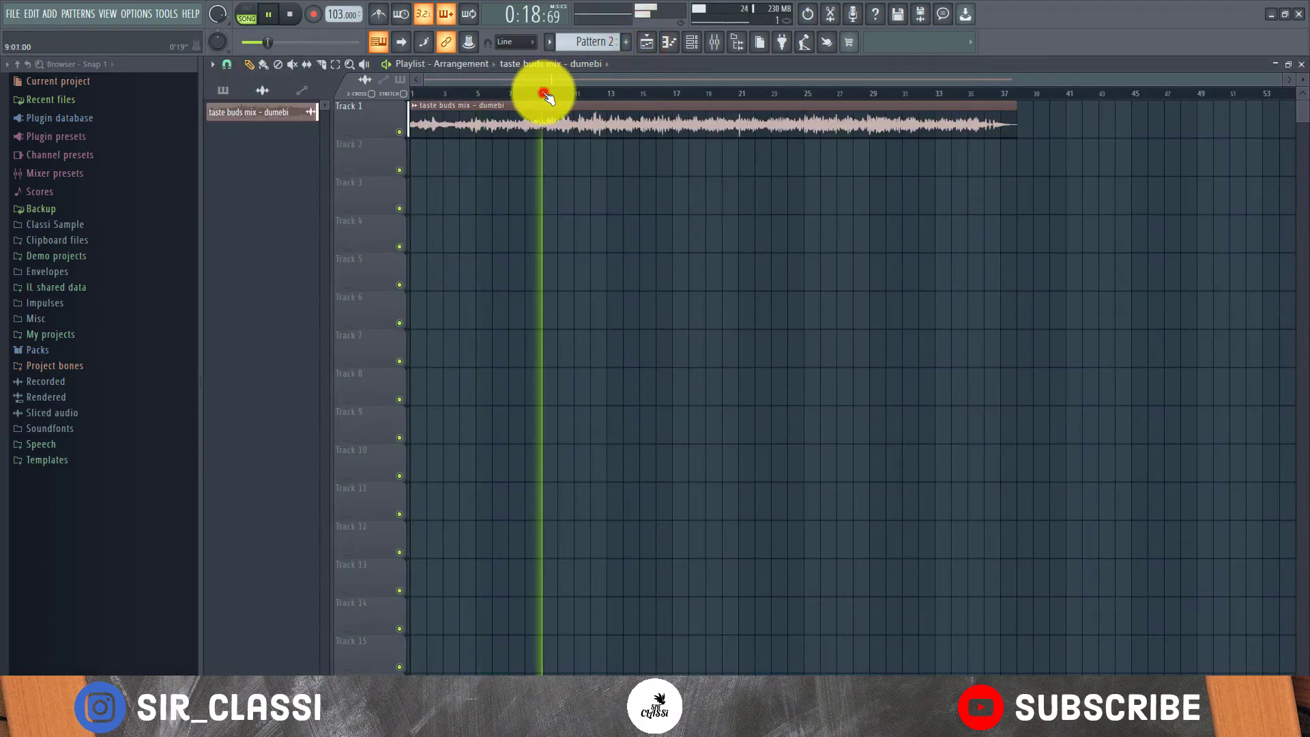
left_click_drag(548, 95, 740, 94)
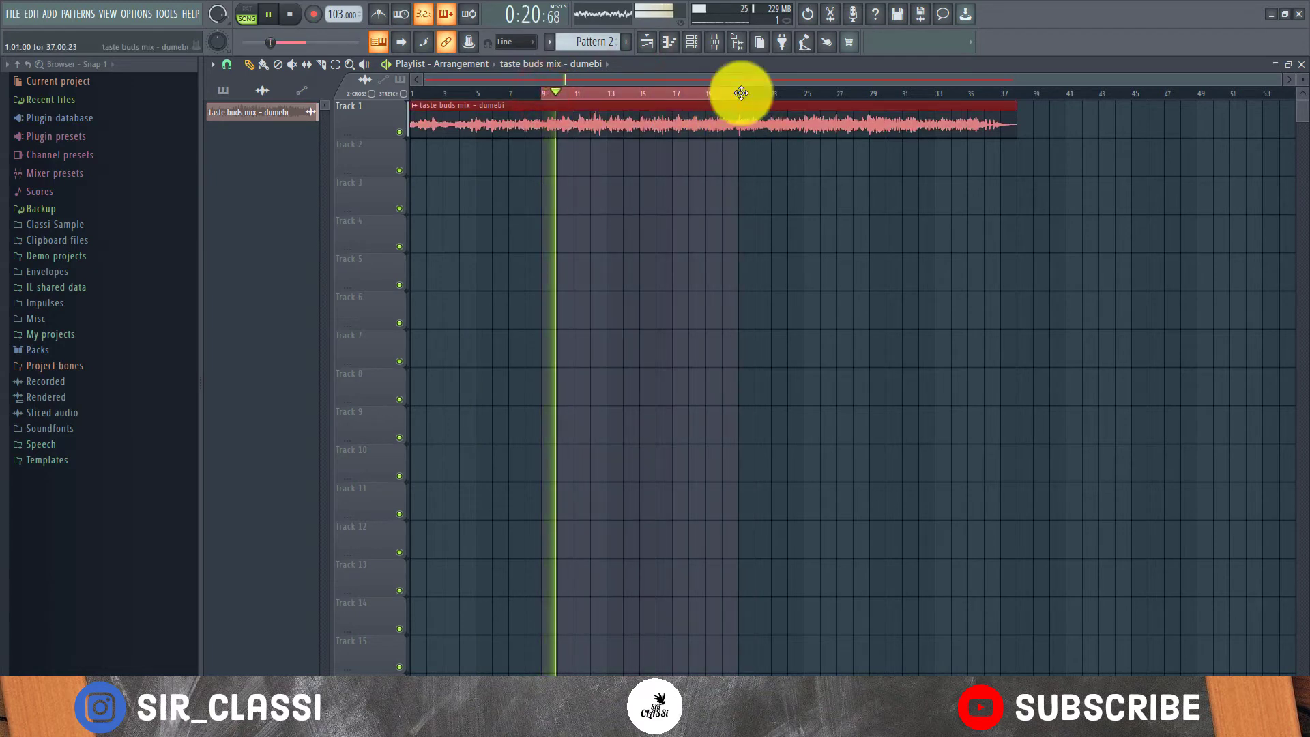
- Shape the EQ: cut lows 5.5 dB near 63 Hz, lower the 6.5 kHz shelf, boost 1.3 kHz
left_click(725, 45)
left_click(1201, 107)
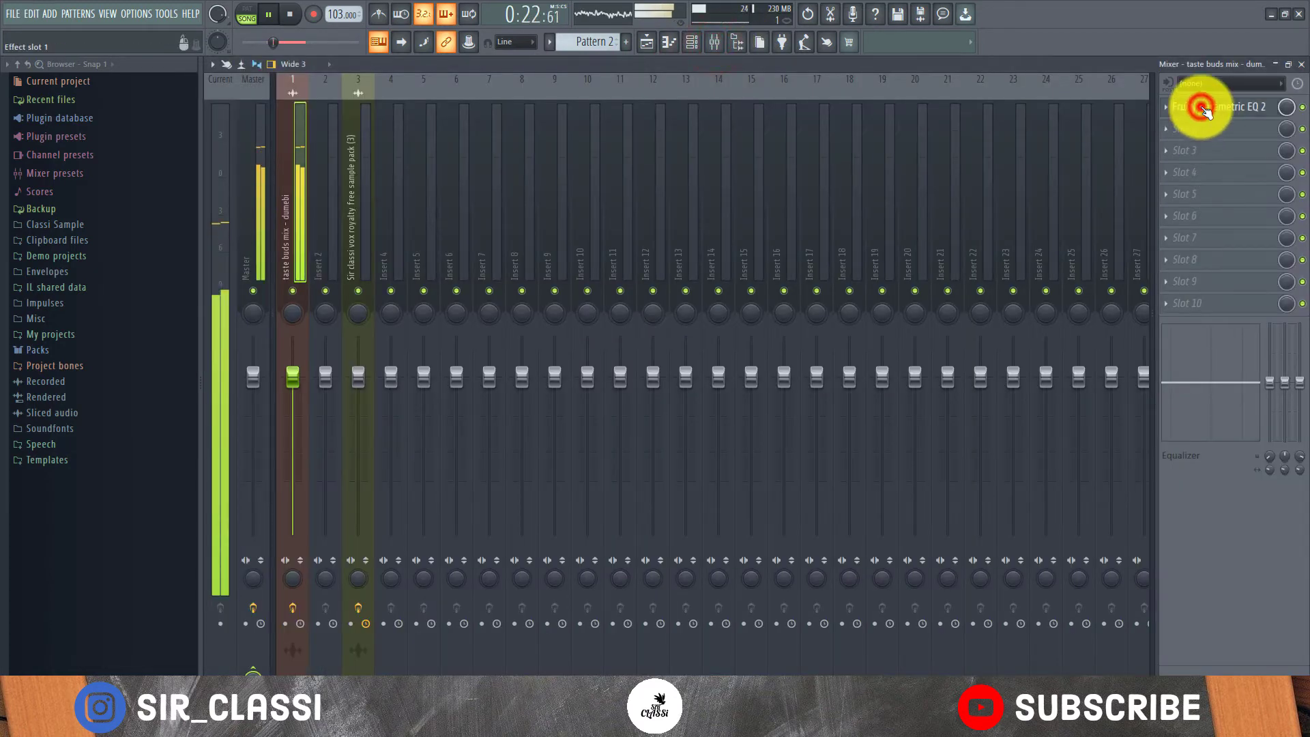
left_click_drag(605, 293, 605, 310)
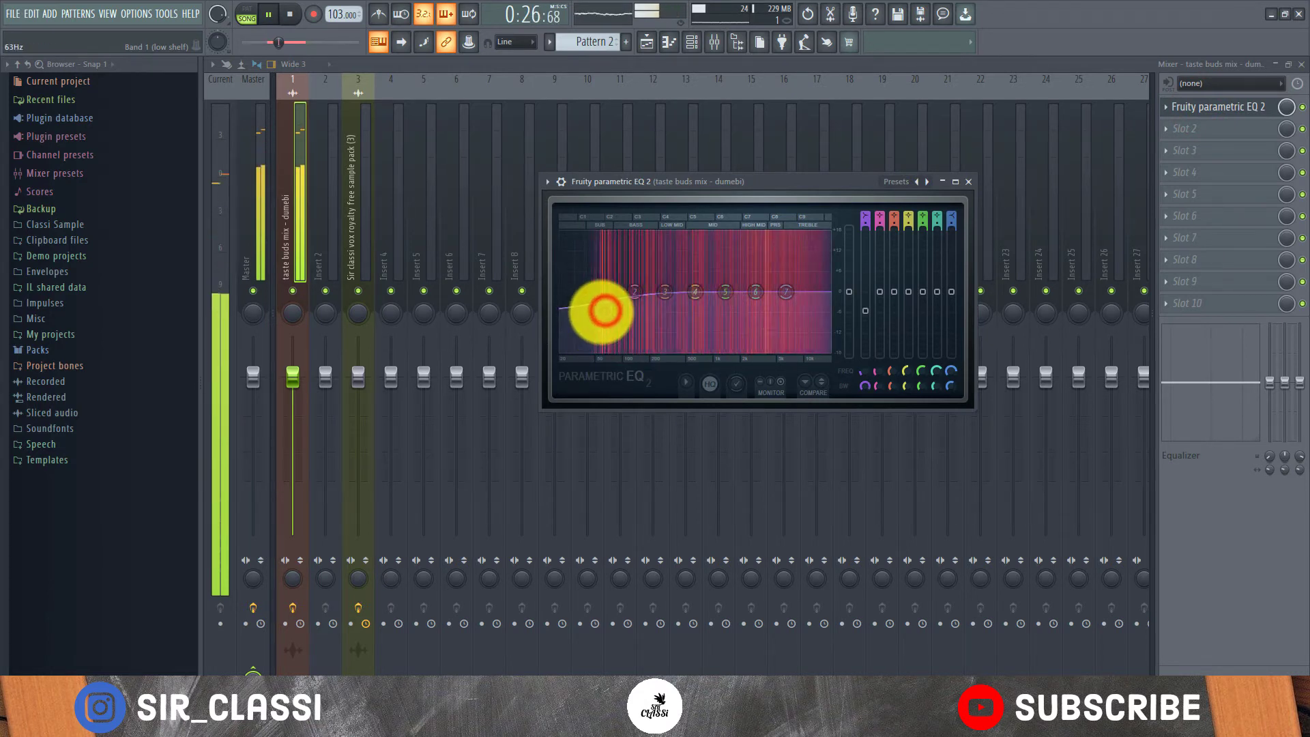
mouse_move(778, 290)
left_mouse_down()
mouse_move(781, 307)
mouse_move(786, 298)
left_mouse_up()
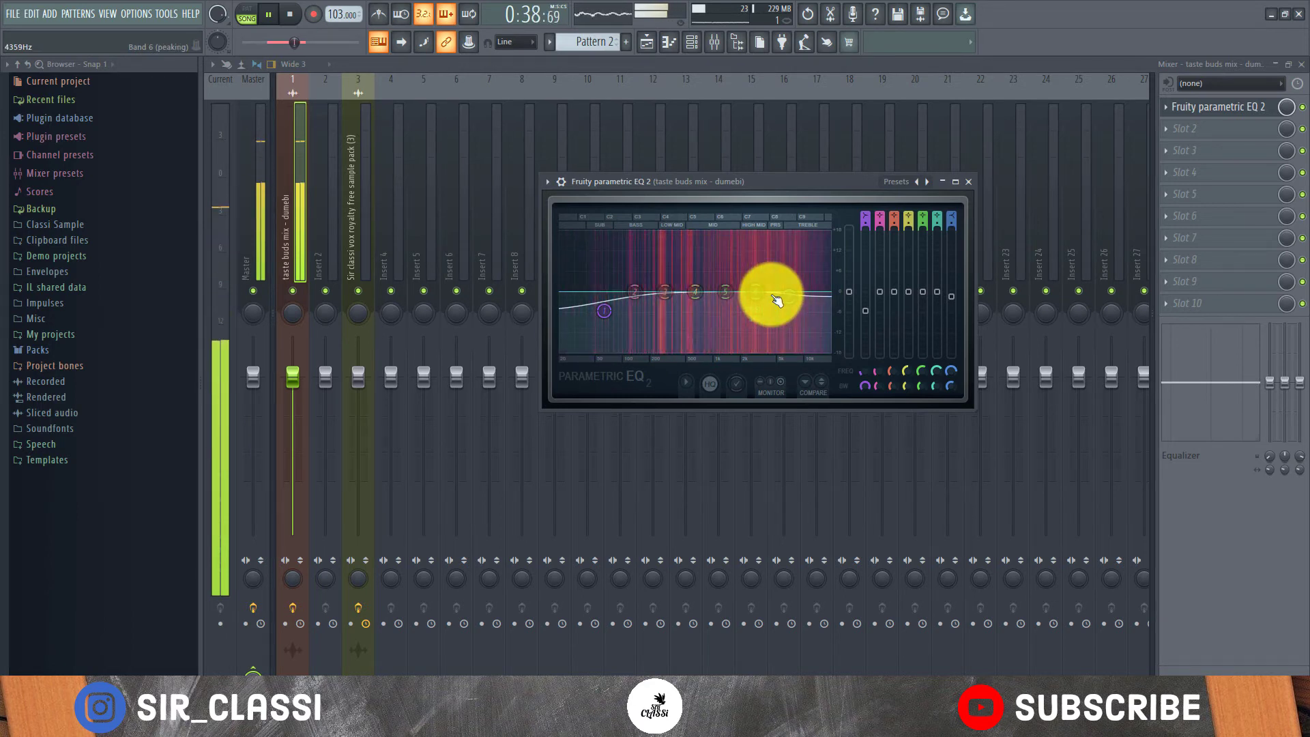
mouse_move(726, 293)
left_mouse_down()
mouse_move(716, 257)
mouse_move(712, 311)
left_mouse_up()
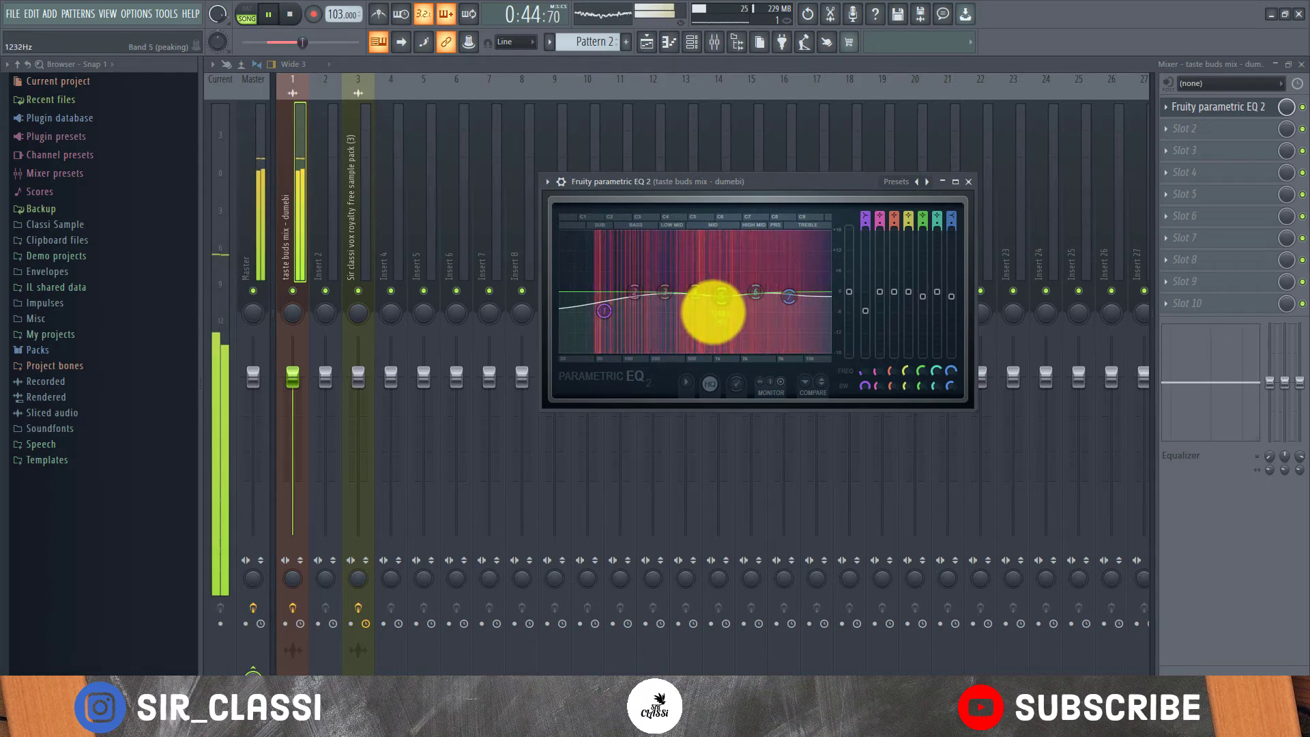
key("space")
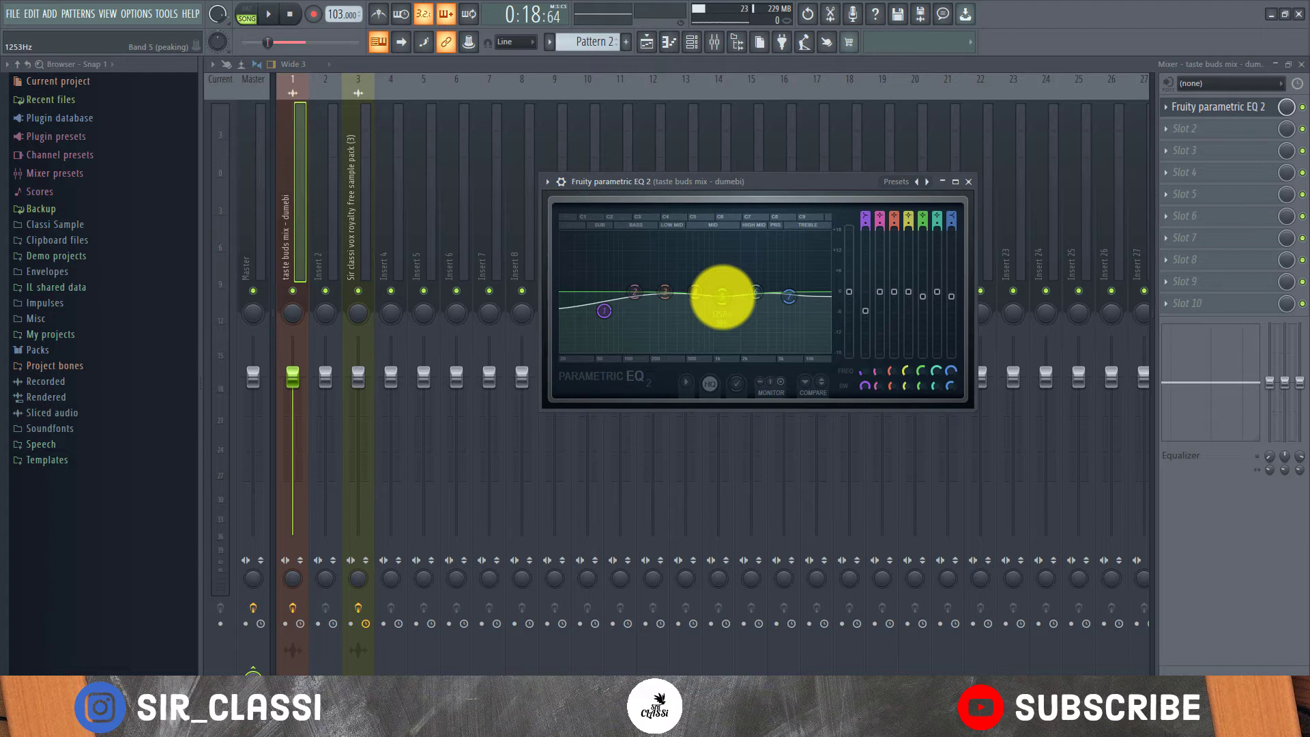
left_click(607, 311)
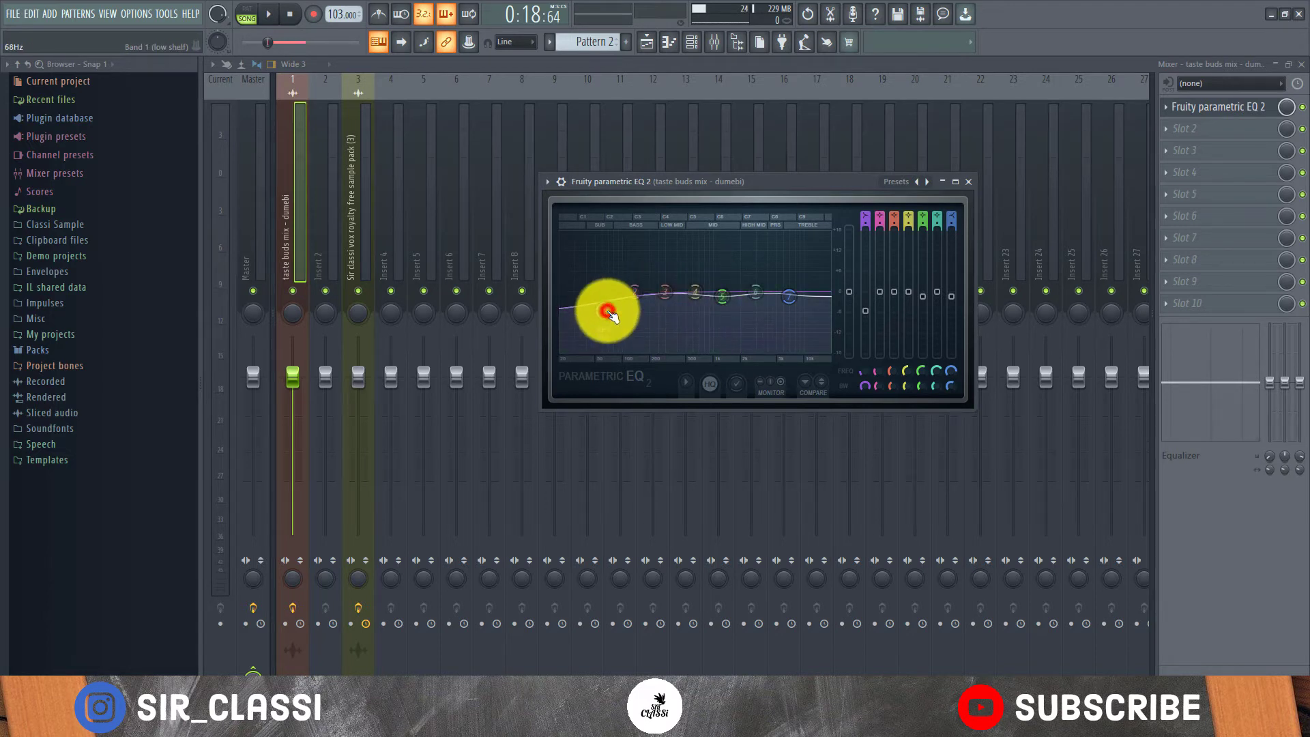
left_click_drag(612, 315, 609, 315)
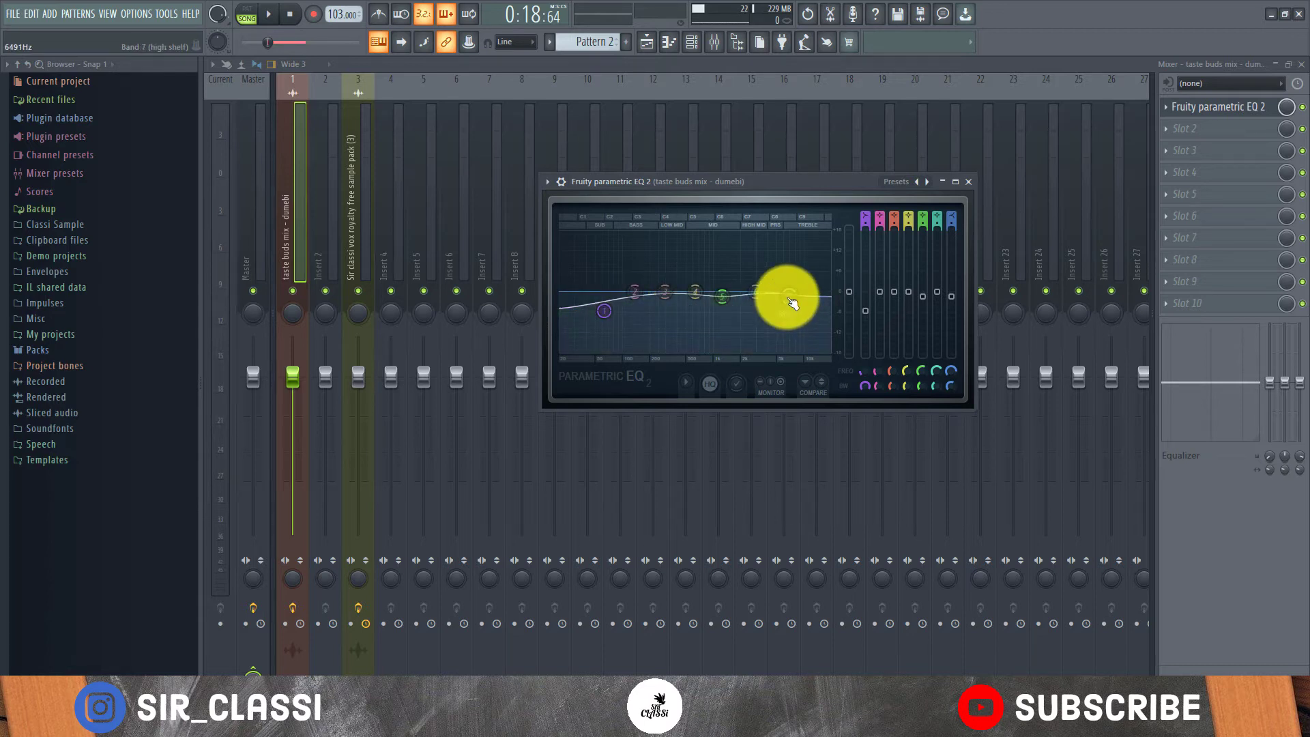
- Load Fruity Compressor after the EQ with threshold near -15 dB, 31.9 ms attack, longer release
left_click(1186, 127)
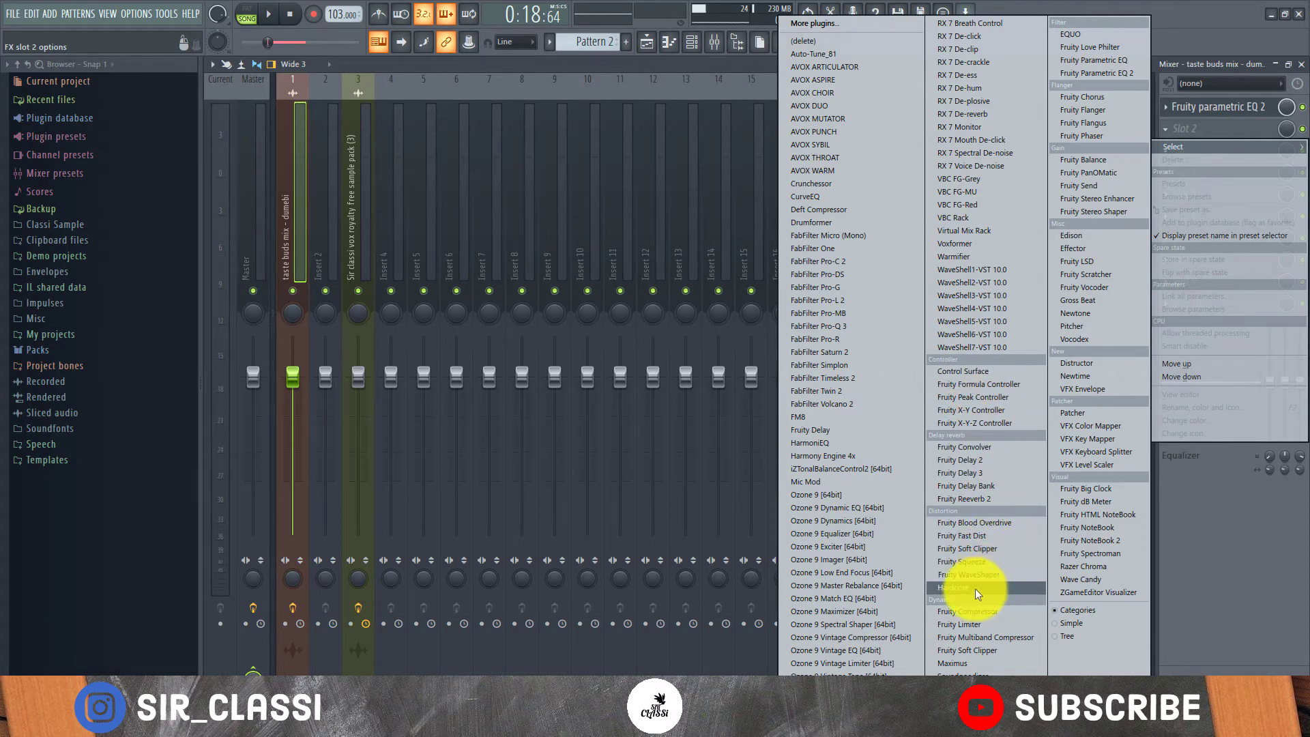
left_click(964, 610)
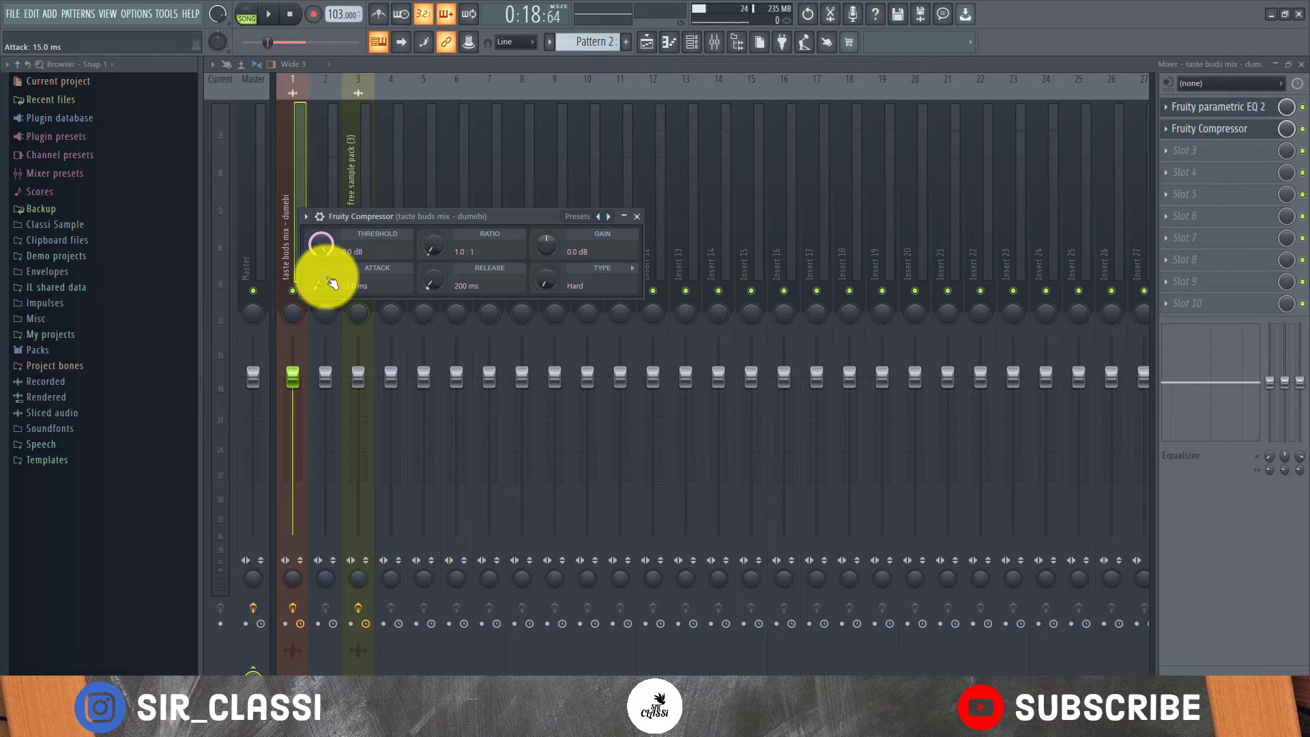
left_click_drag(318, 246, 310, 290)
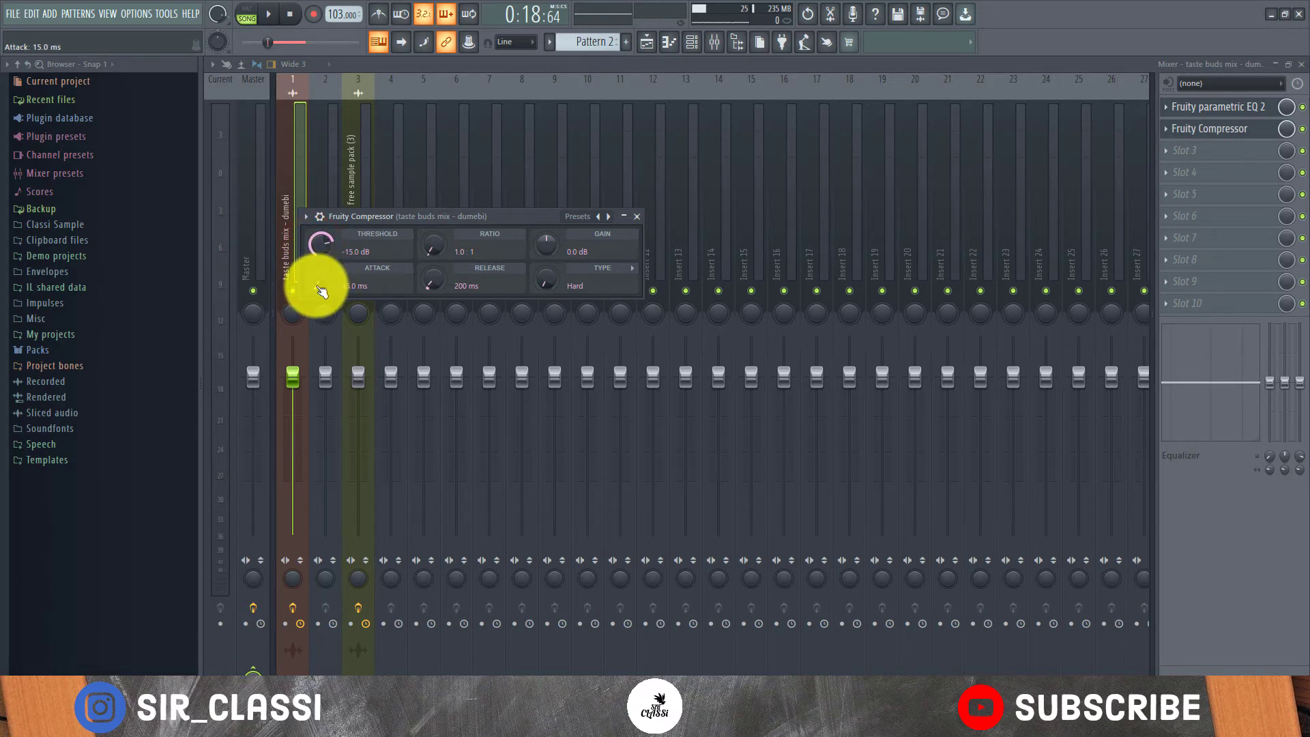
left_click_drag(319, 285, 317, 273)
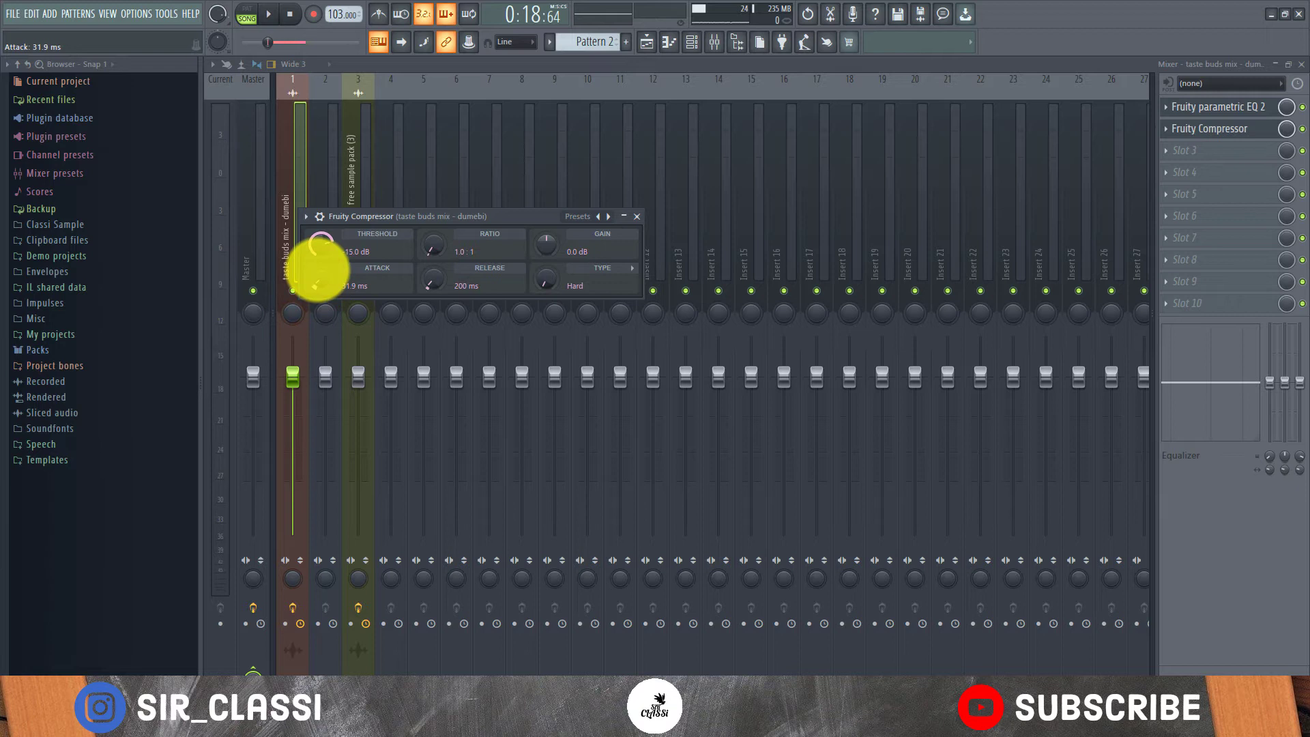
mouse_move(430, 281)
left_mouse_down()
mouse_move(457, 210)
mouse_move(435, 259)
left_mouse_up()
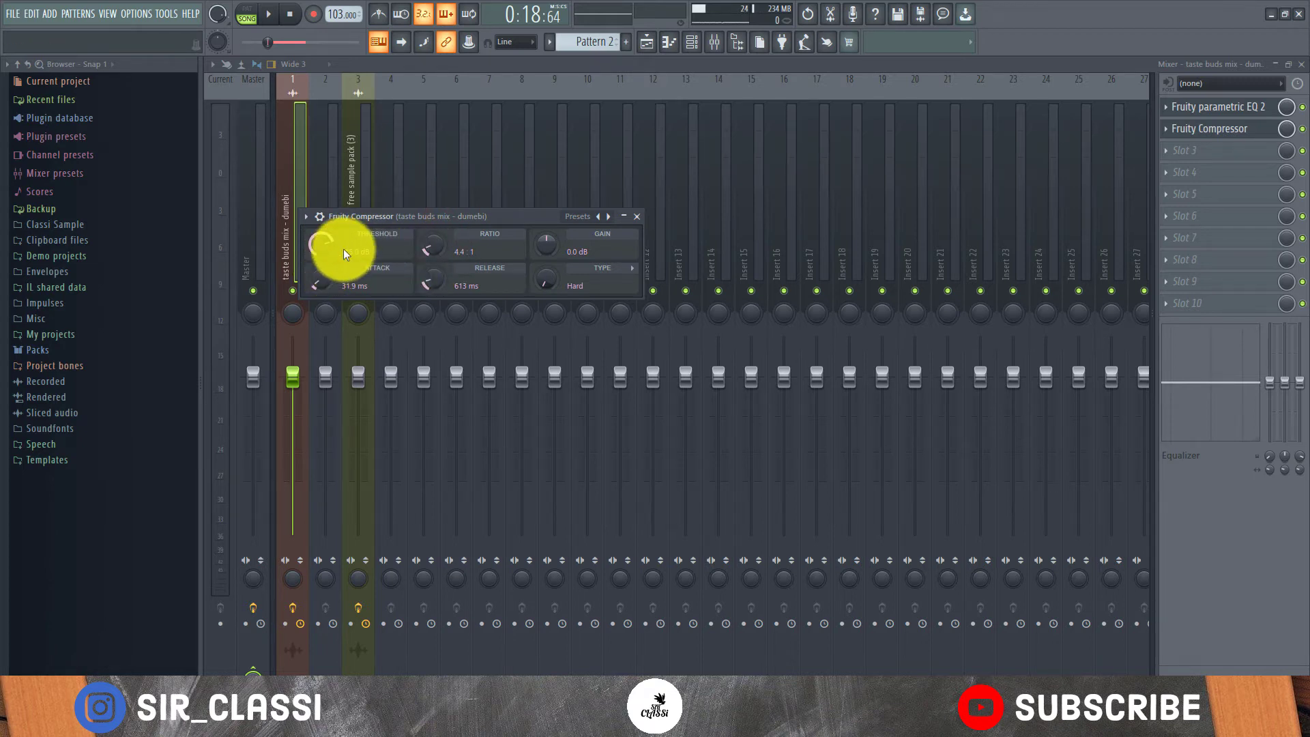
- Fine-tune the compressor threshold during playback and compare it bypassed versus active
left_click_drag(340, 252, 316, 244)
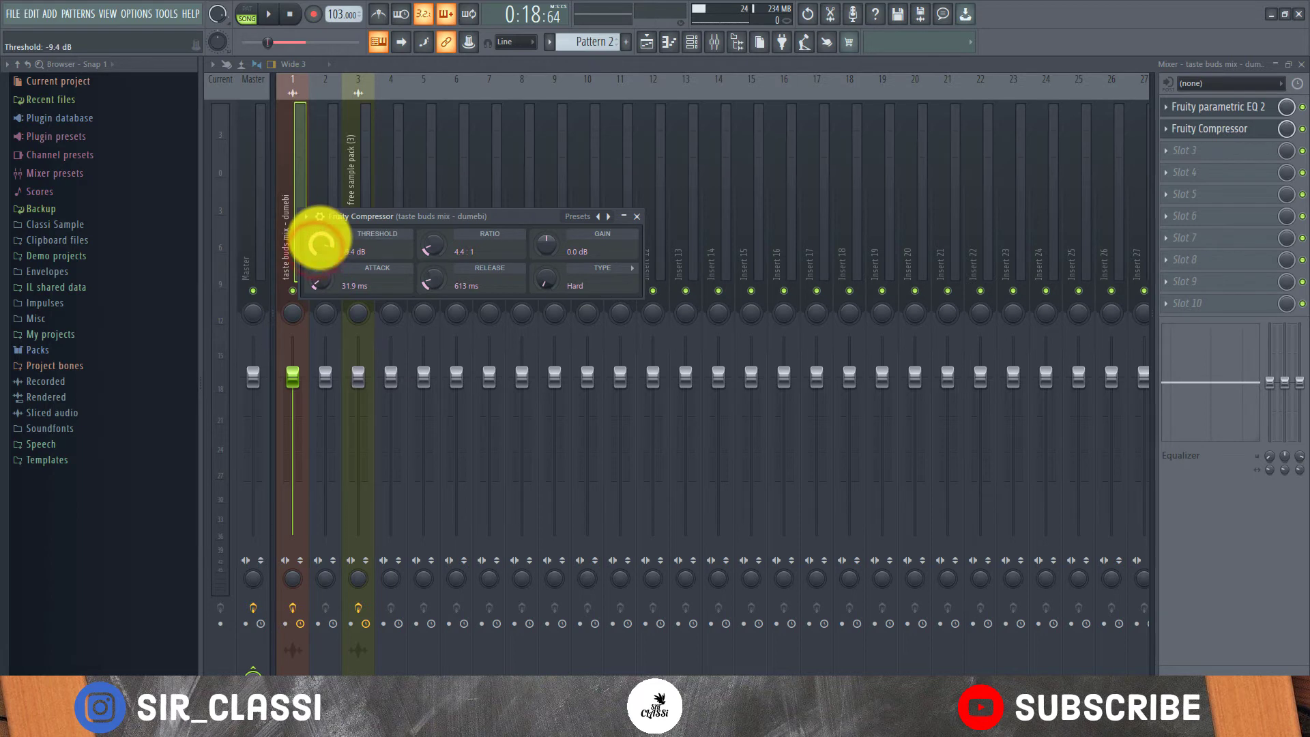
left_click(394, 220)
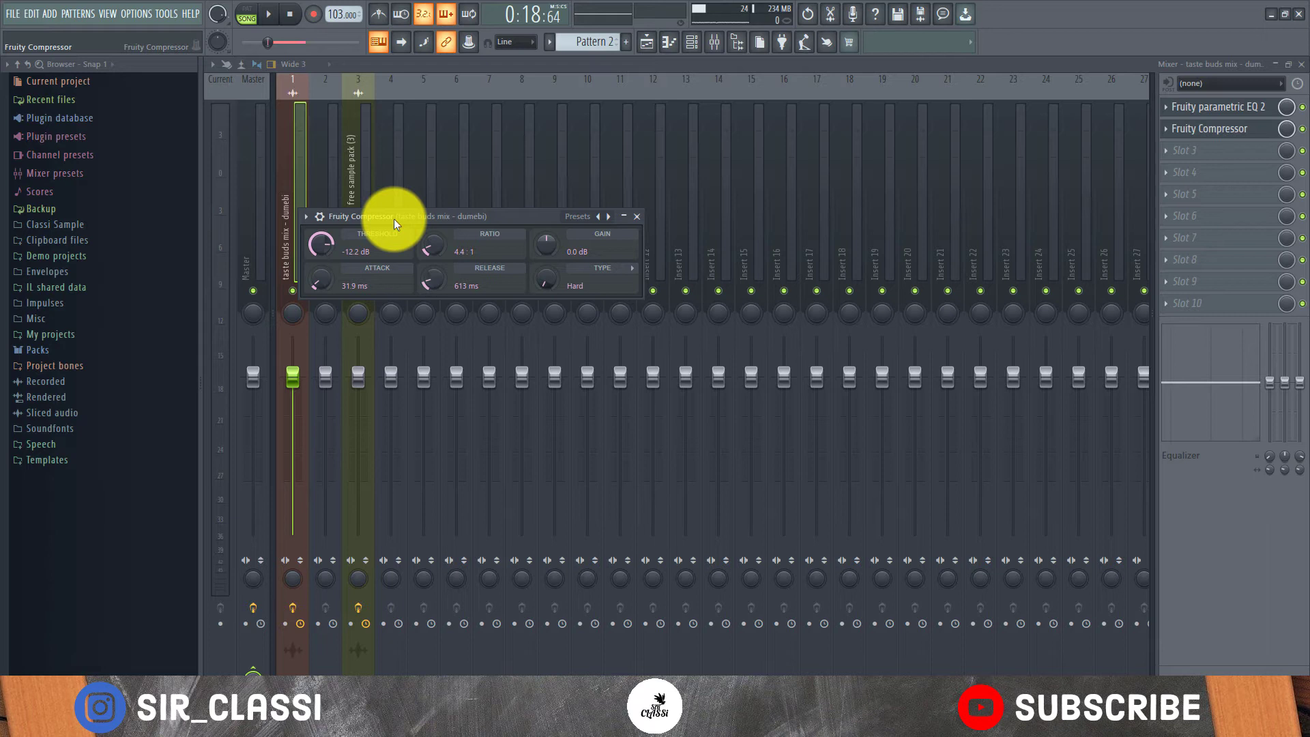
key("space")
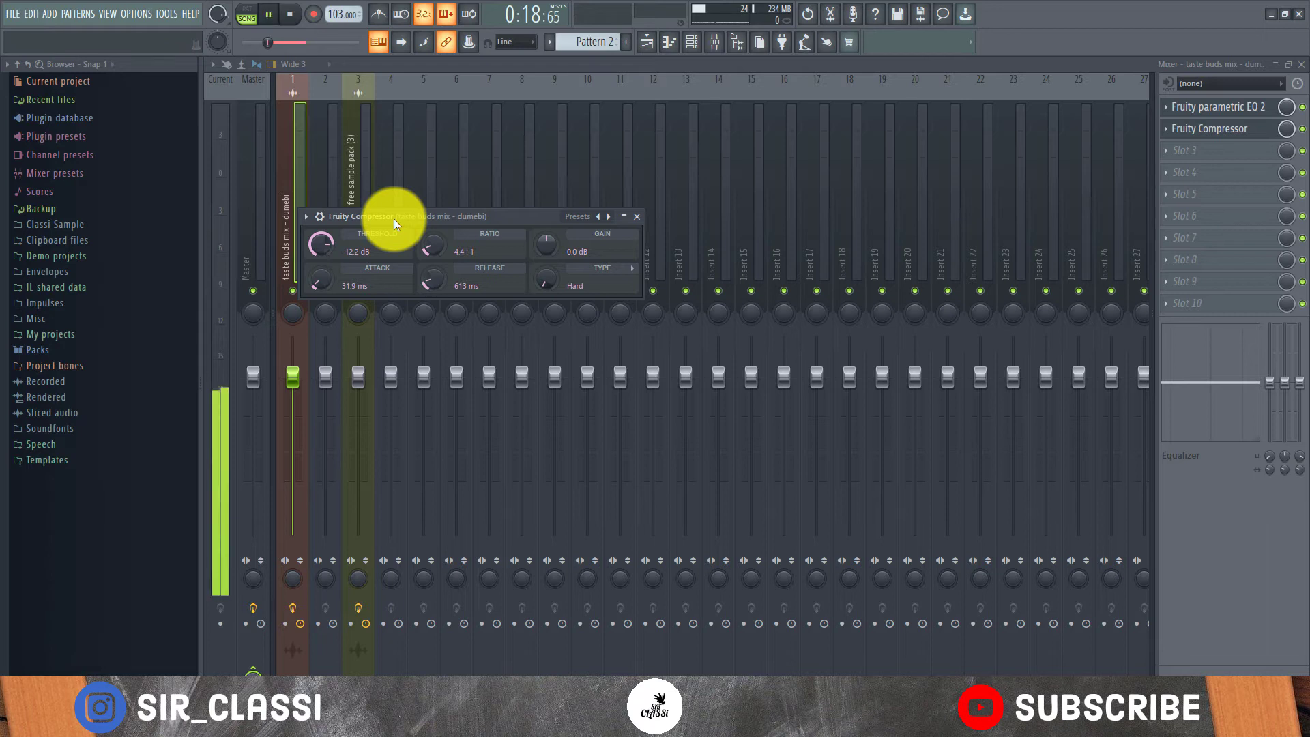
left_click_drag(316, 234, 320, 238)
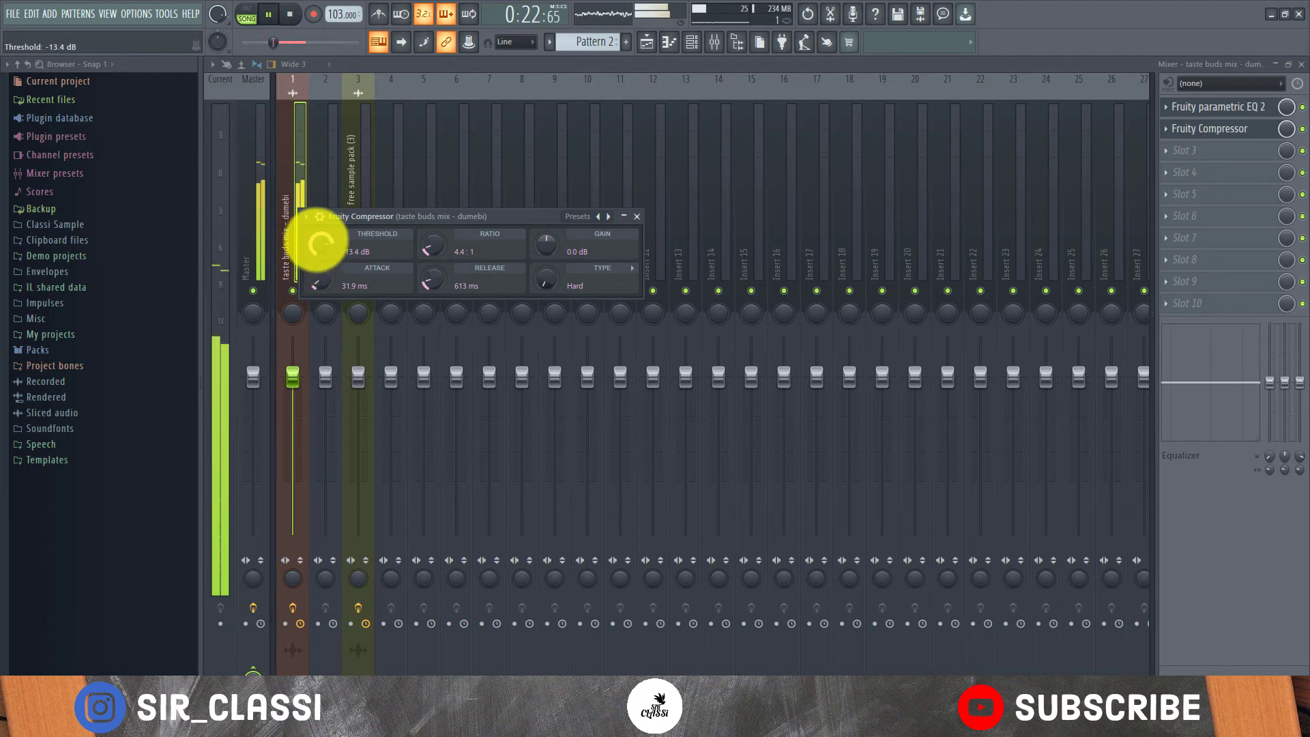
scroll(319, 242, "up", 1)
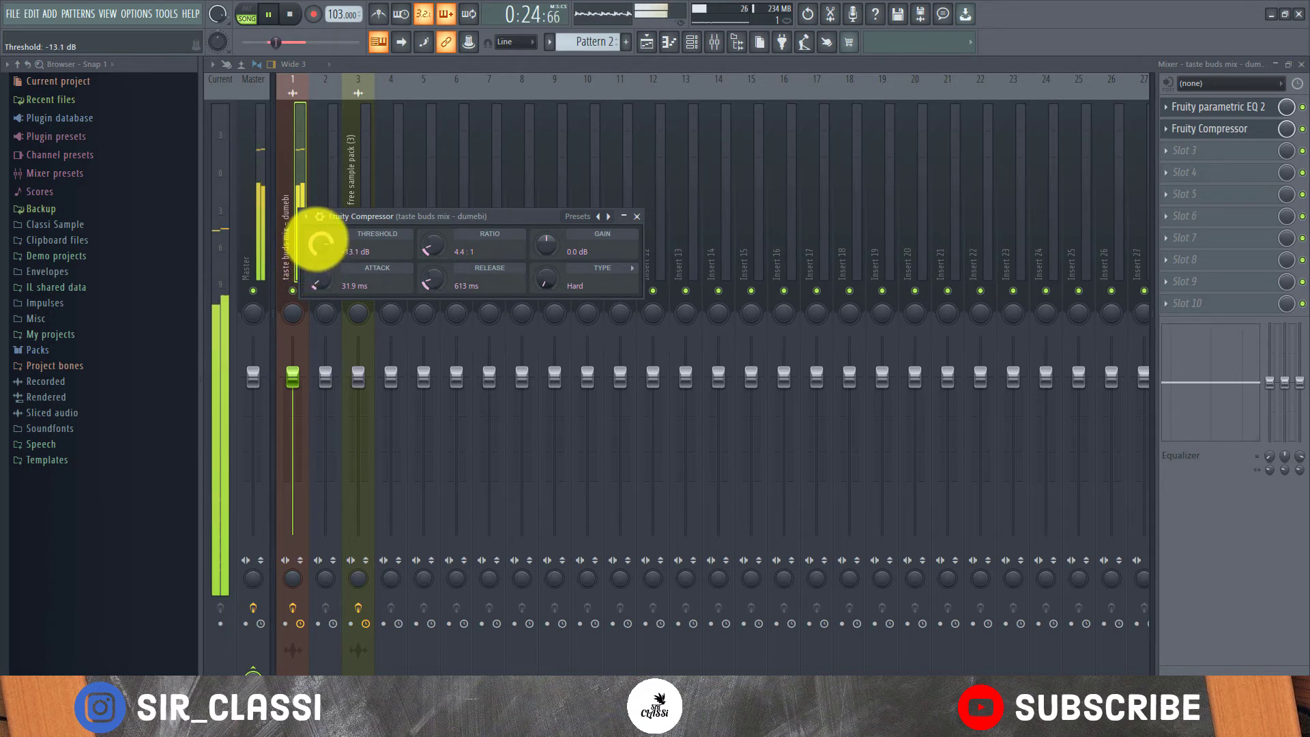
scroll(321, 242, "down", 1)
scroll(321, 240, "up", 7)
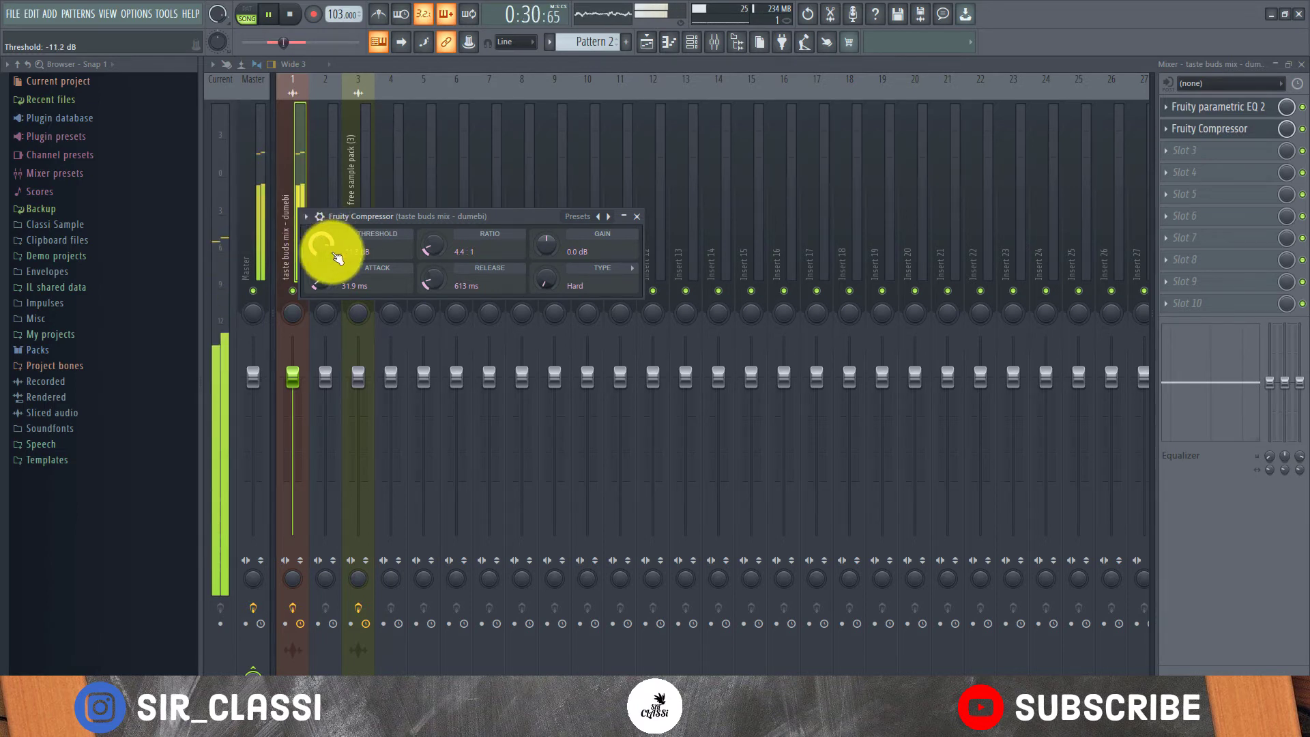
left_click(307, 216)
left_click(600, 237)
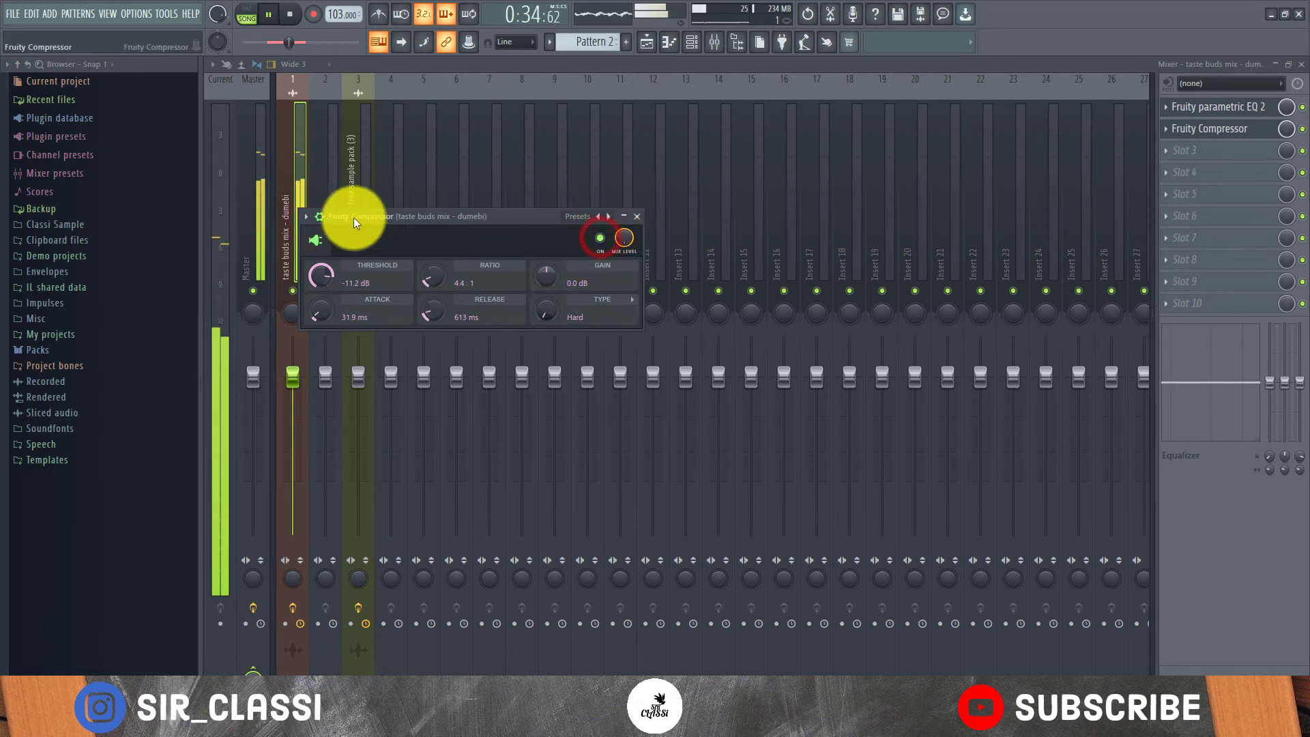
left_click(321, 218)
key("space")
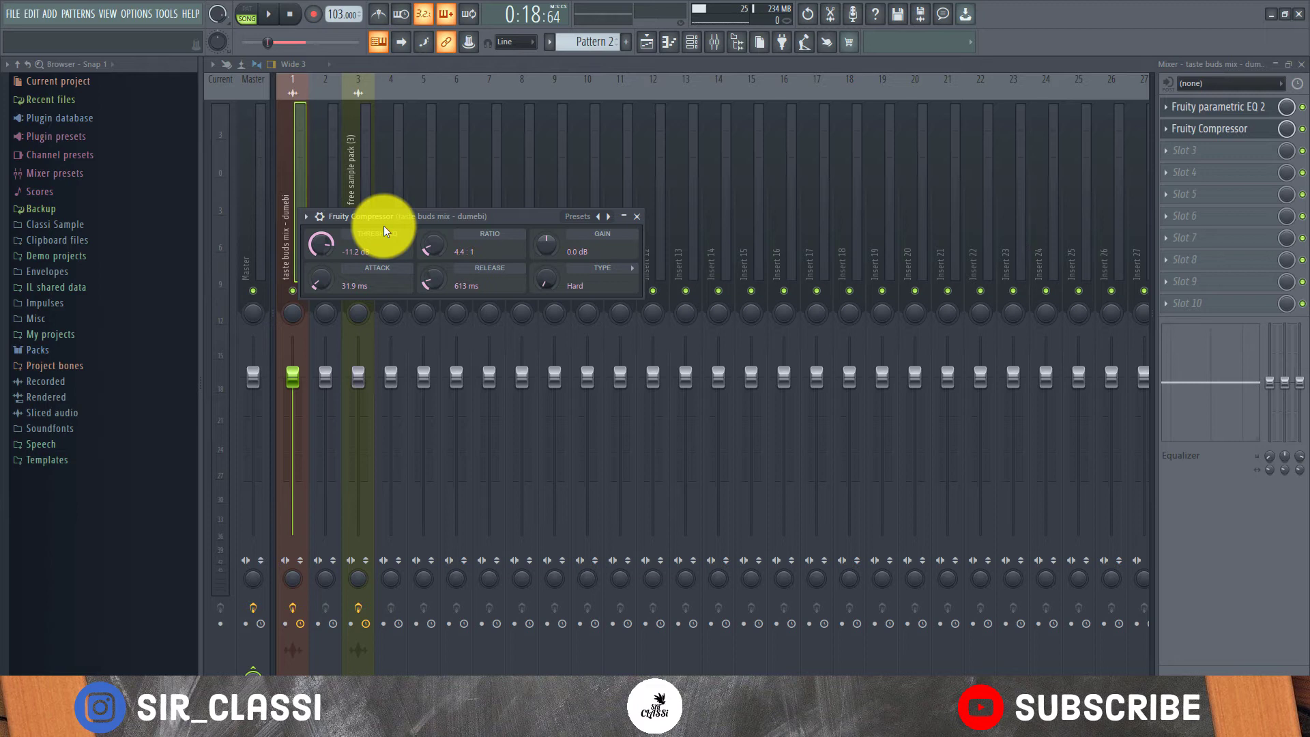
- Close the compressor and add slight stereo separation to the taste buds mix insert
left_click(629, 218)
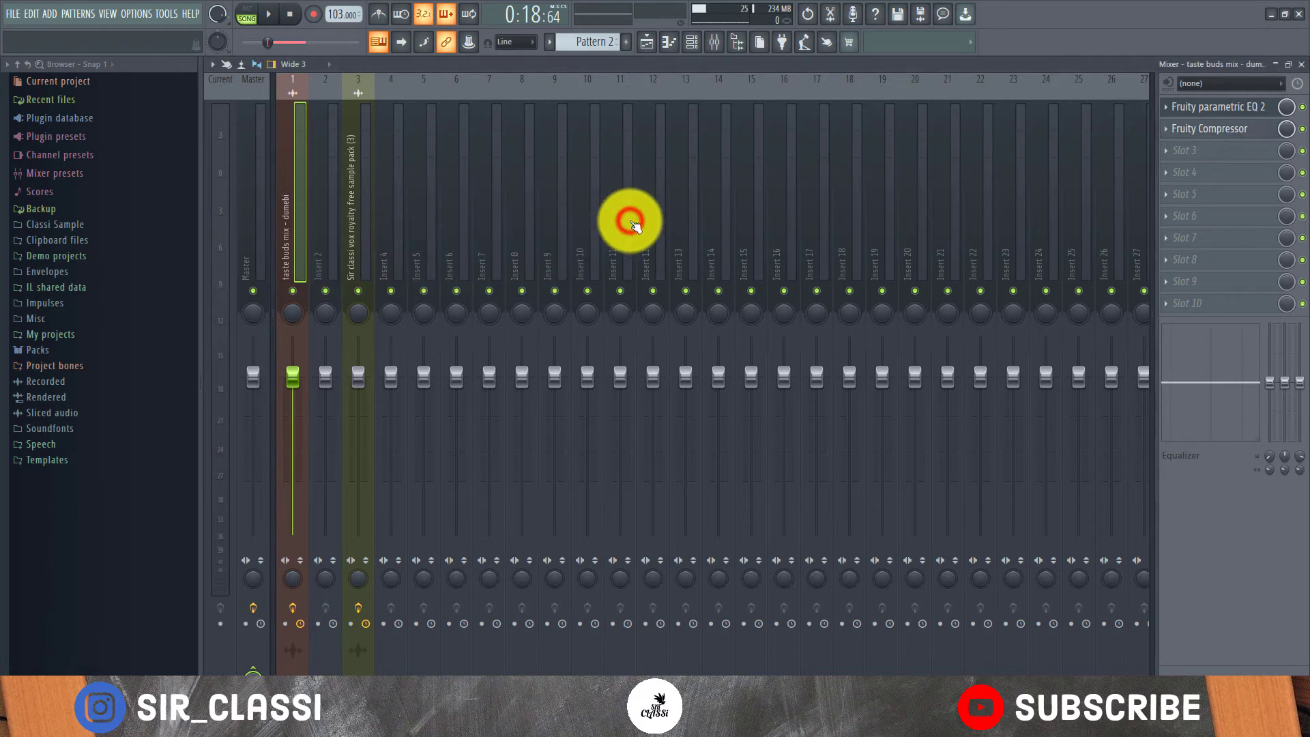
left_click(1197, 152)
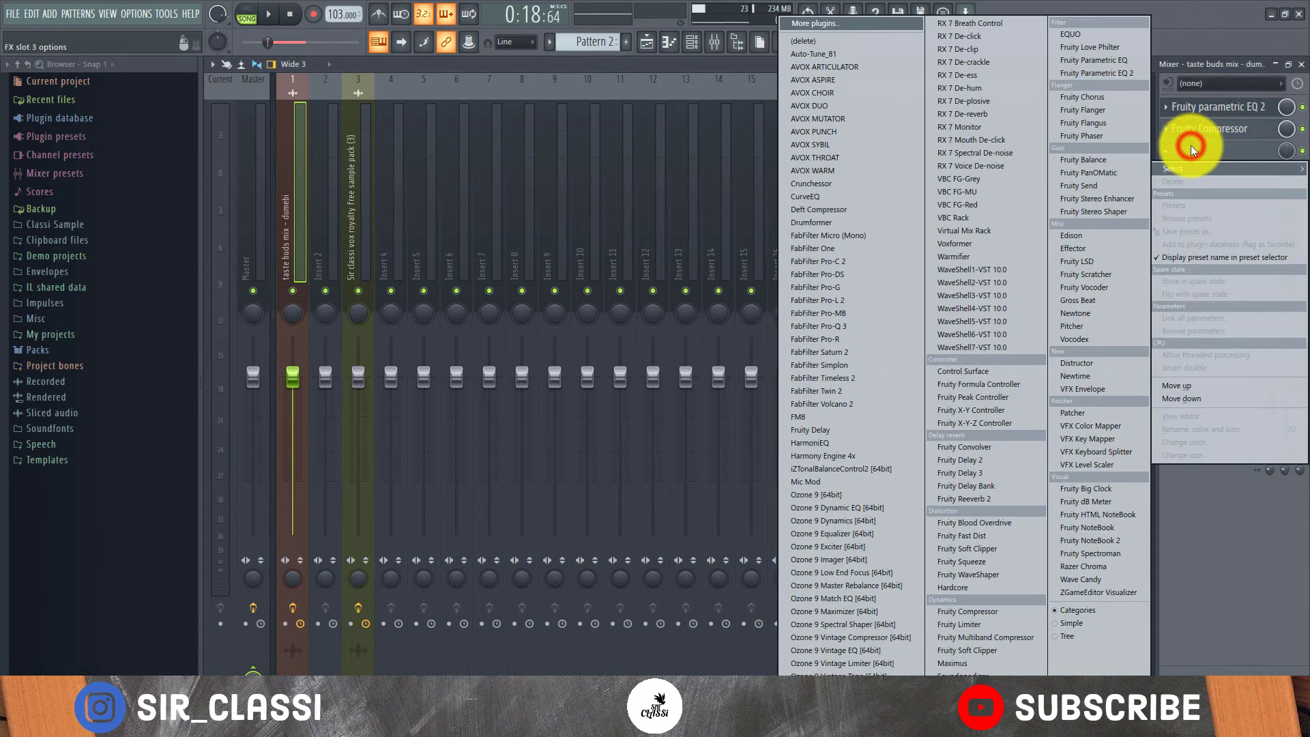
left_click(1198, 152)
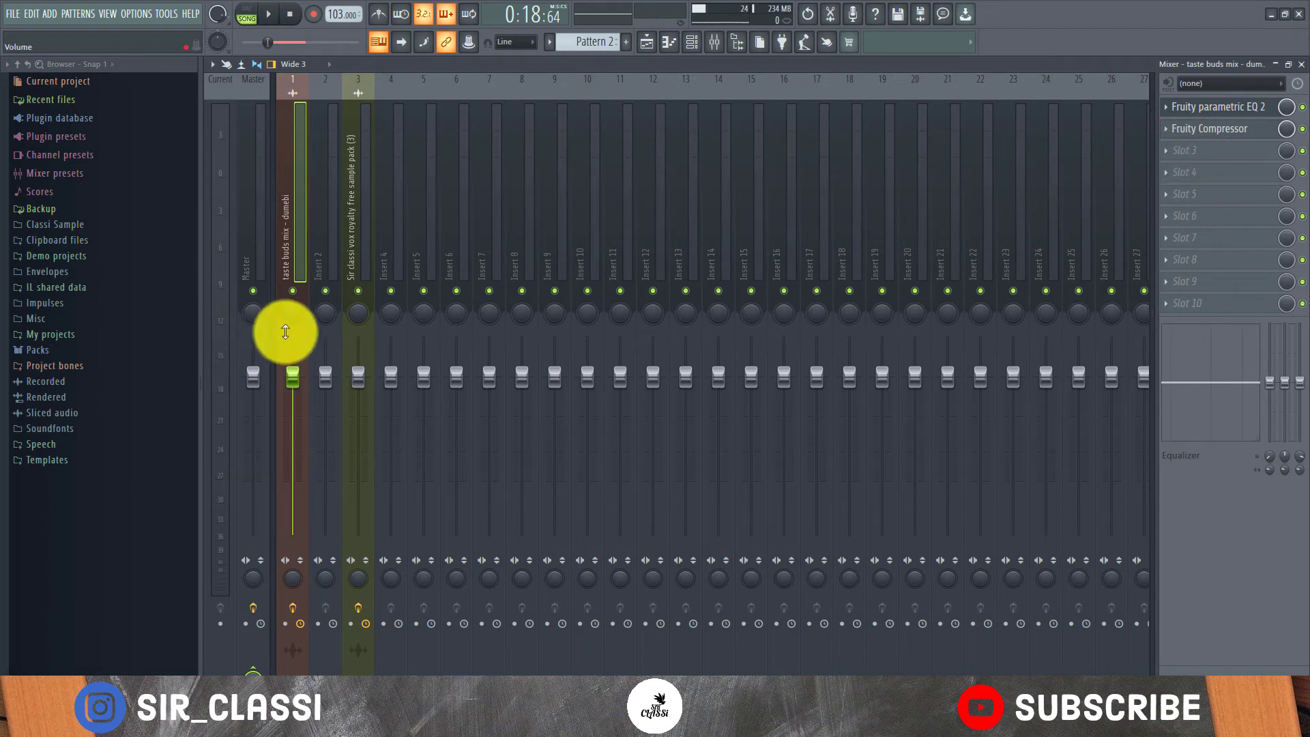
left_click(292, 160)
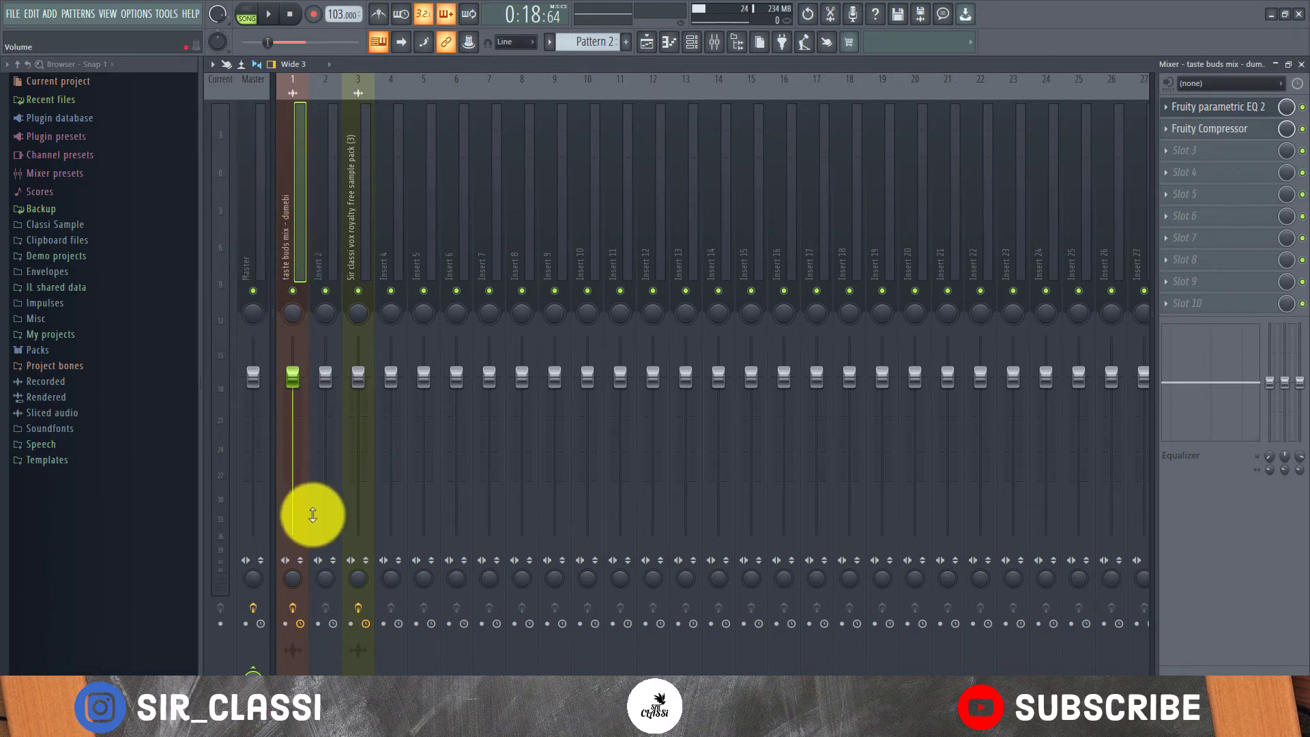
mouse_move(289, 578)
left_mouse_down()
mouse_move(280, 622)
mouse_move(299, 489)
mouse_move(270, 585)
left_mouse_up()
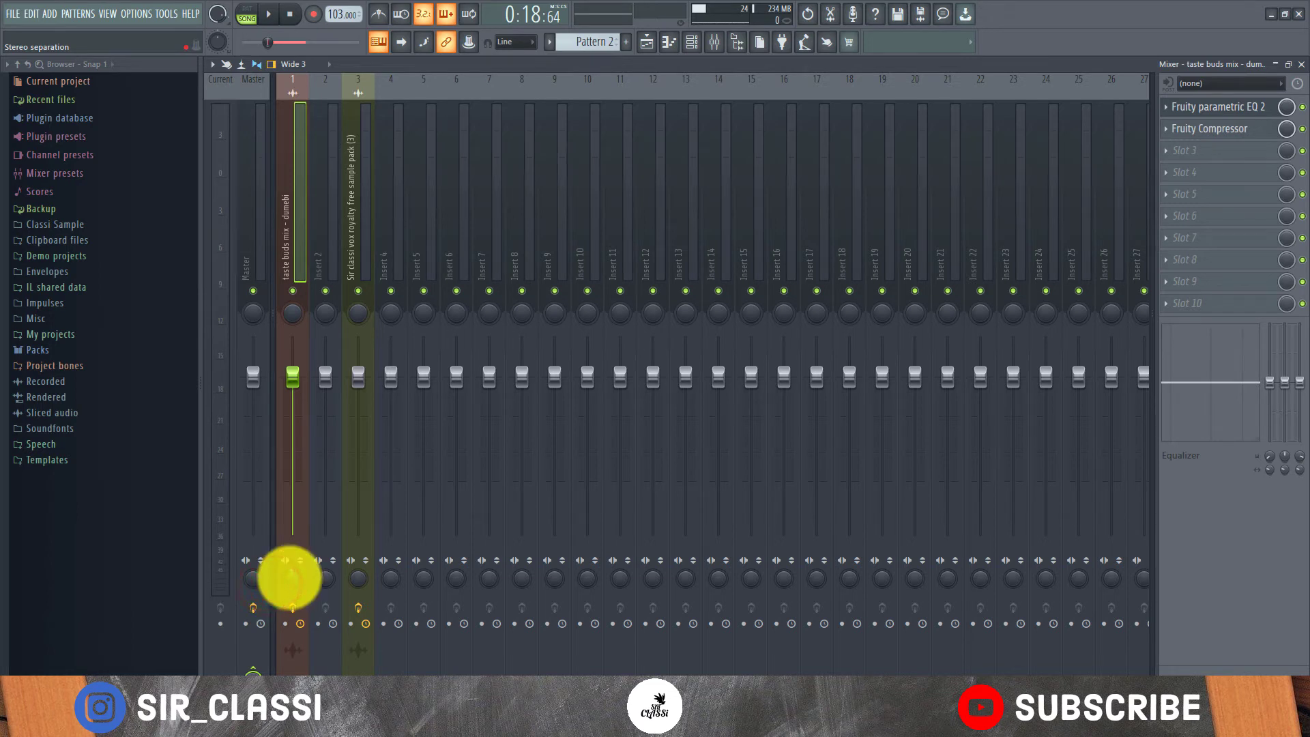
left_click(290, 578)
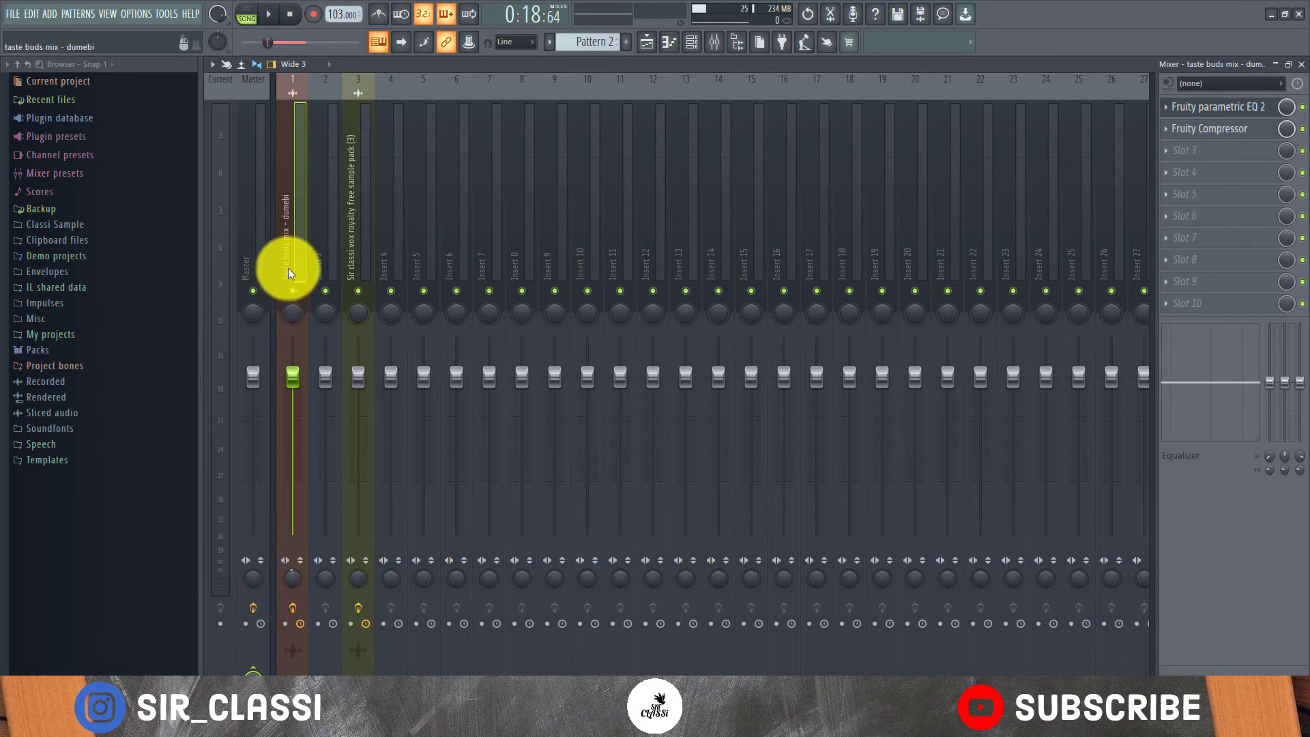
- Load Fruity Limiter into the insert's third effect slot and move its window right
left_click(1232, 156)
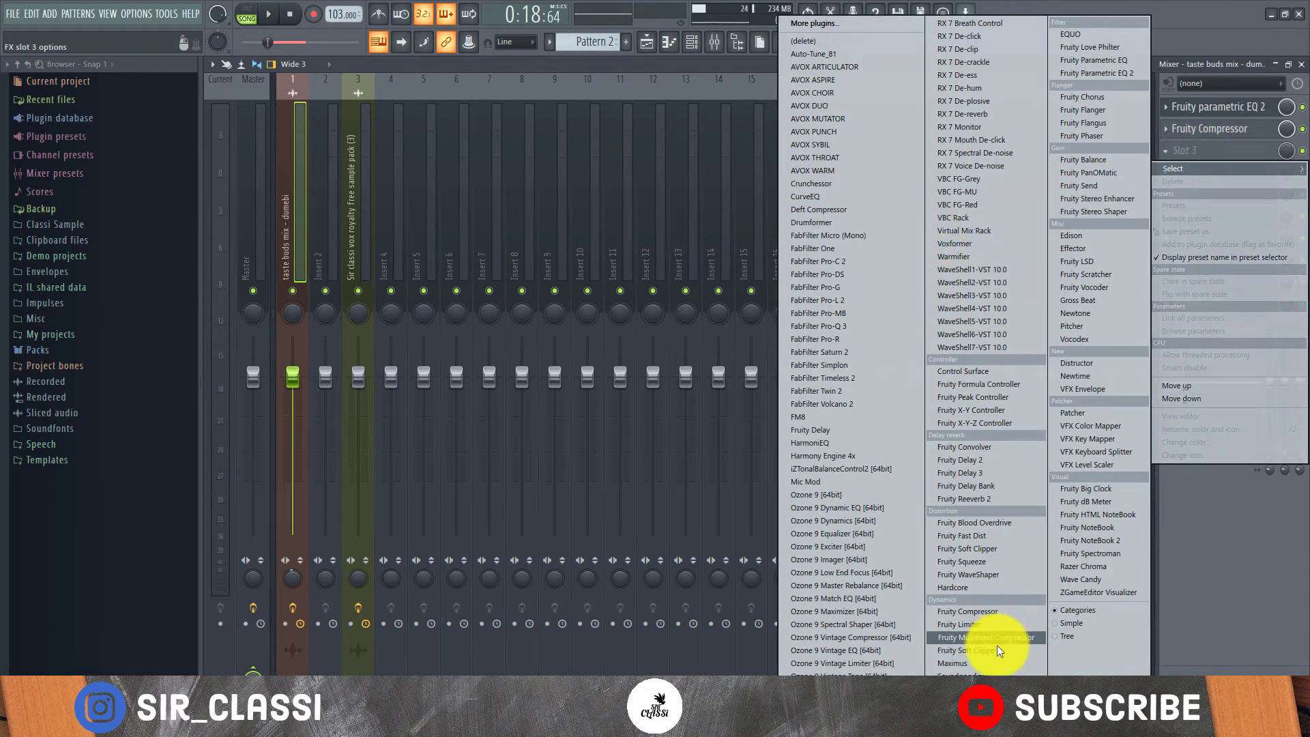
left_click(997, 626)
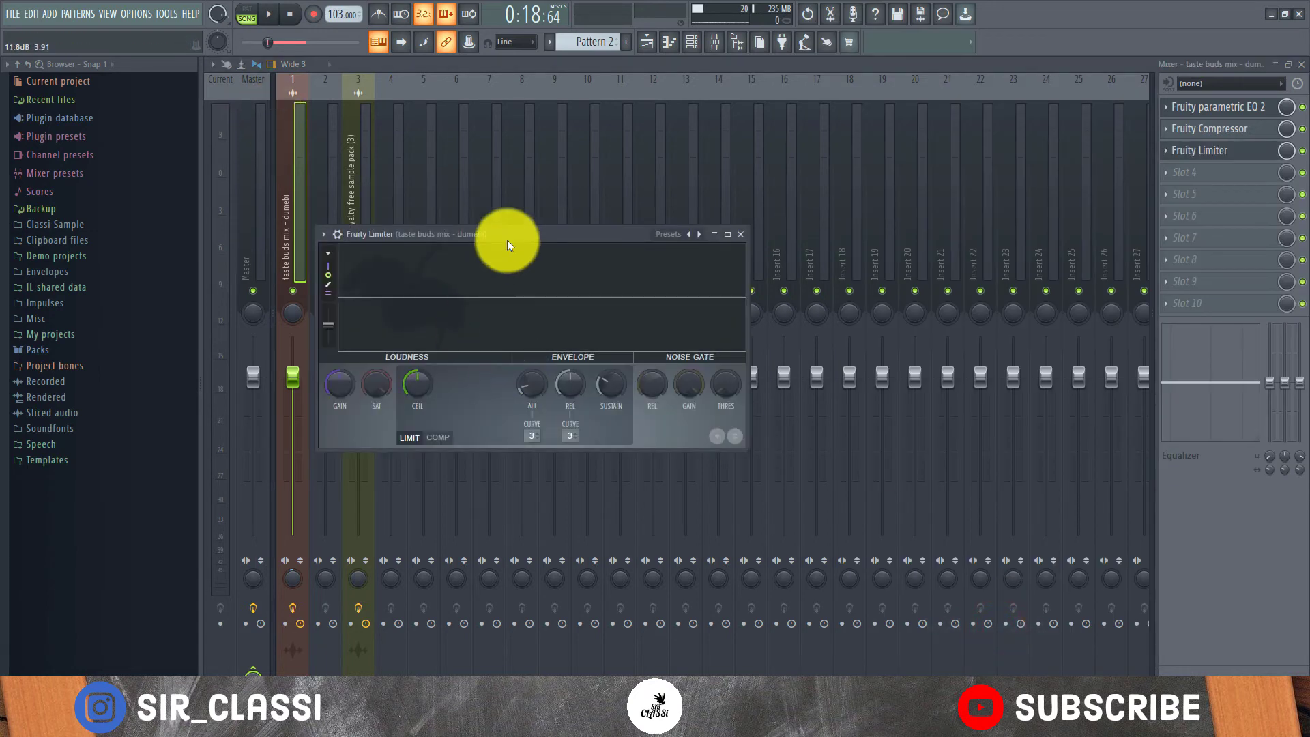
left_click_drag(507, 239, 707, 242)
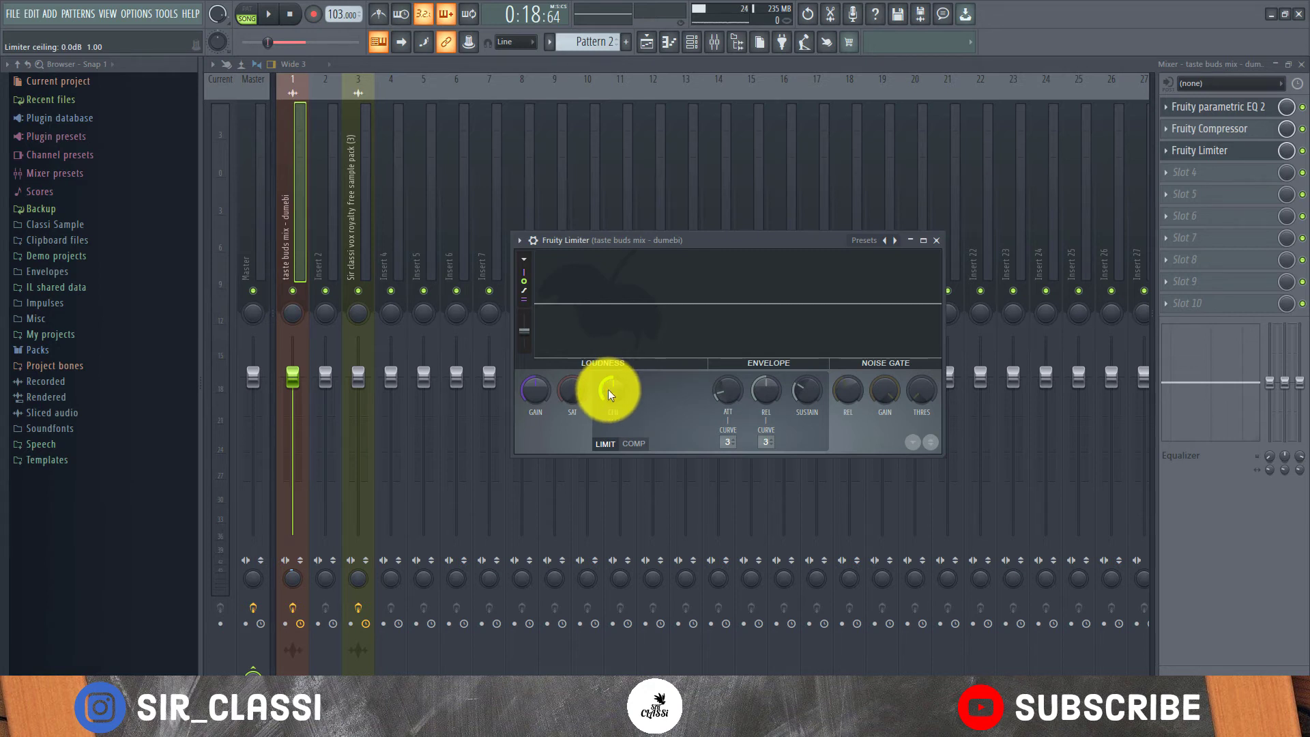
- Set Fruity Limiter's CEIL knob to about 5.5 dB and its GAIN knob to about 5 dB
left_click_drag(608, 389, 616, 451)
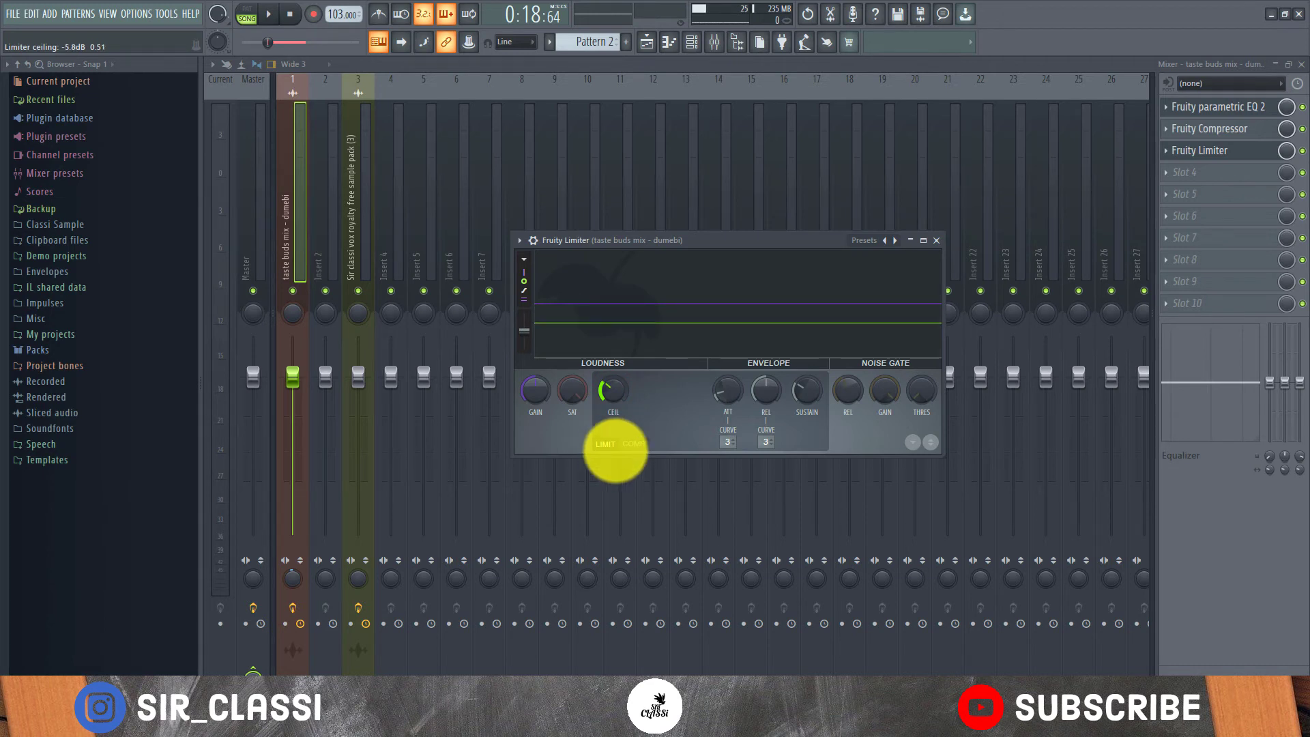
left_click_drag(615, 451, 686, 318)
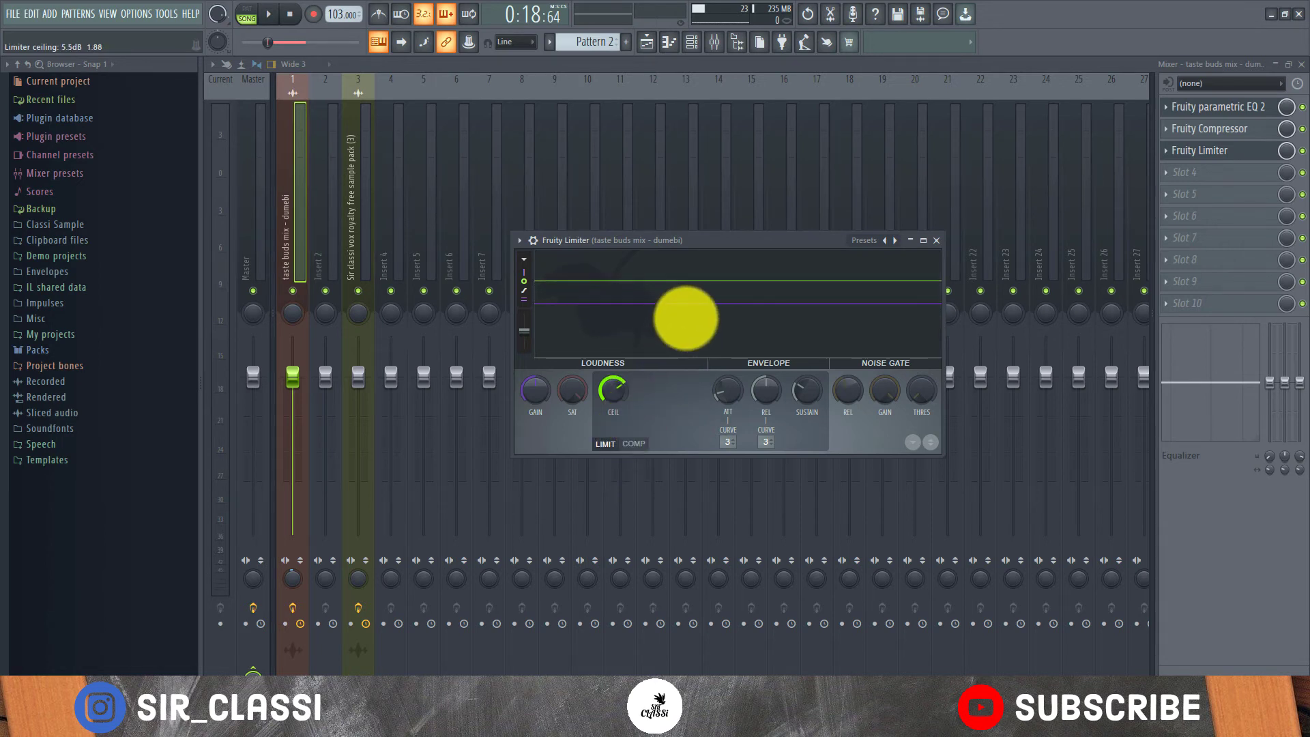
left_click_drag(526, 394, 555, 346)
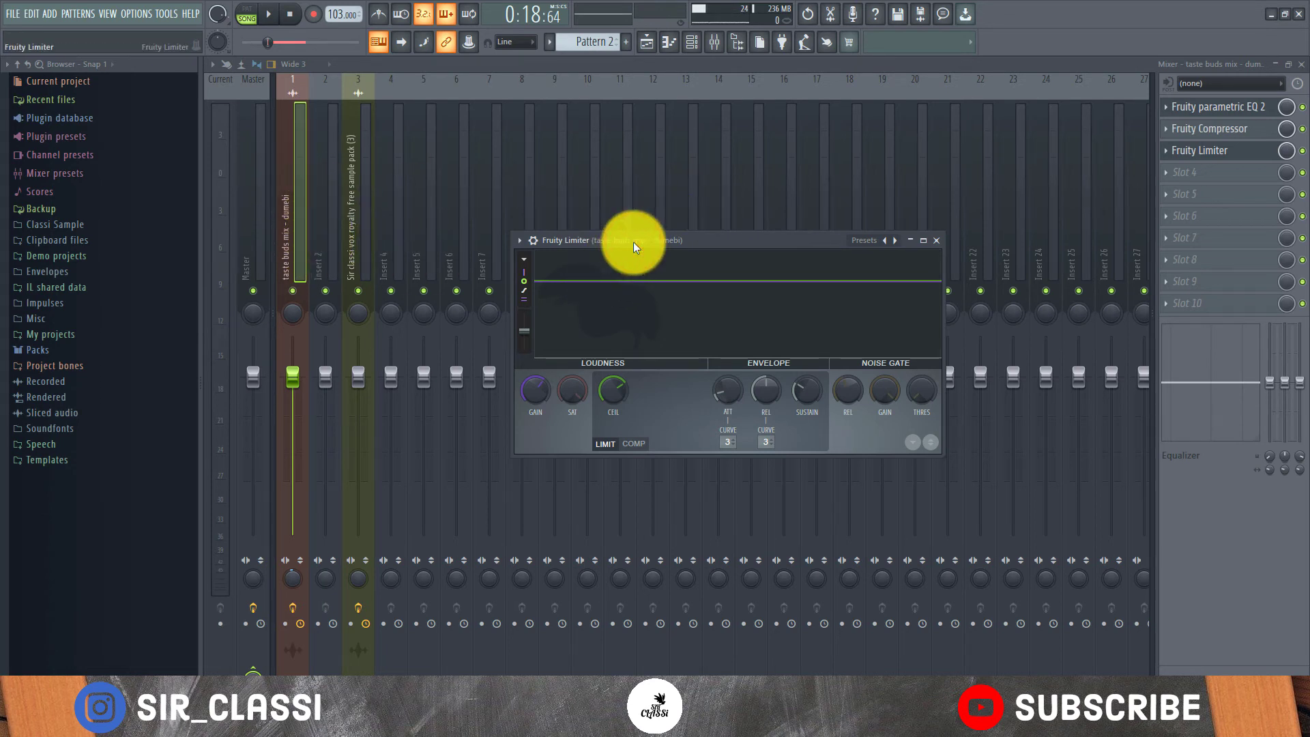
- While playing, set the limiter ceiling to 4.8 dB and the gain to about 4.7 dB
key("space")
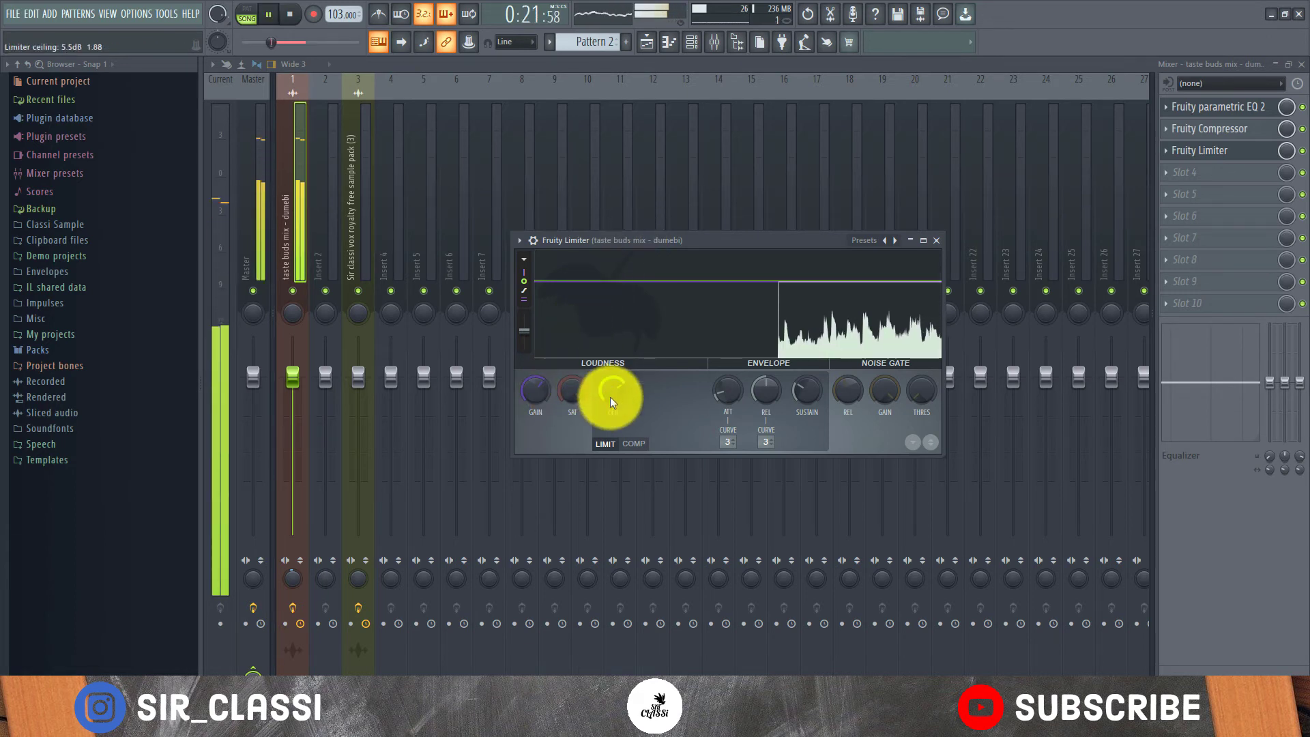
left_click_drag(610, 396, 526, 382)
left_click(535, 393)
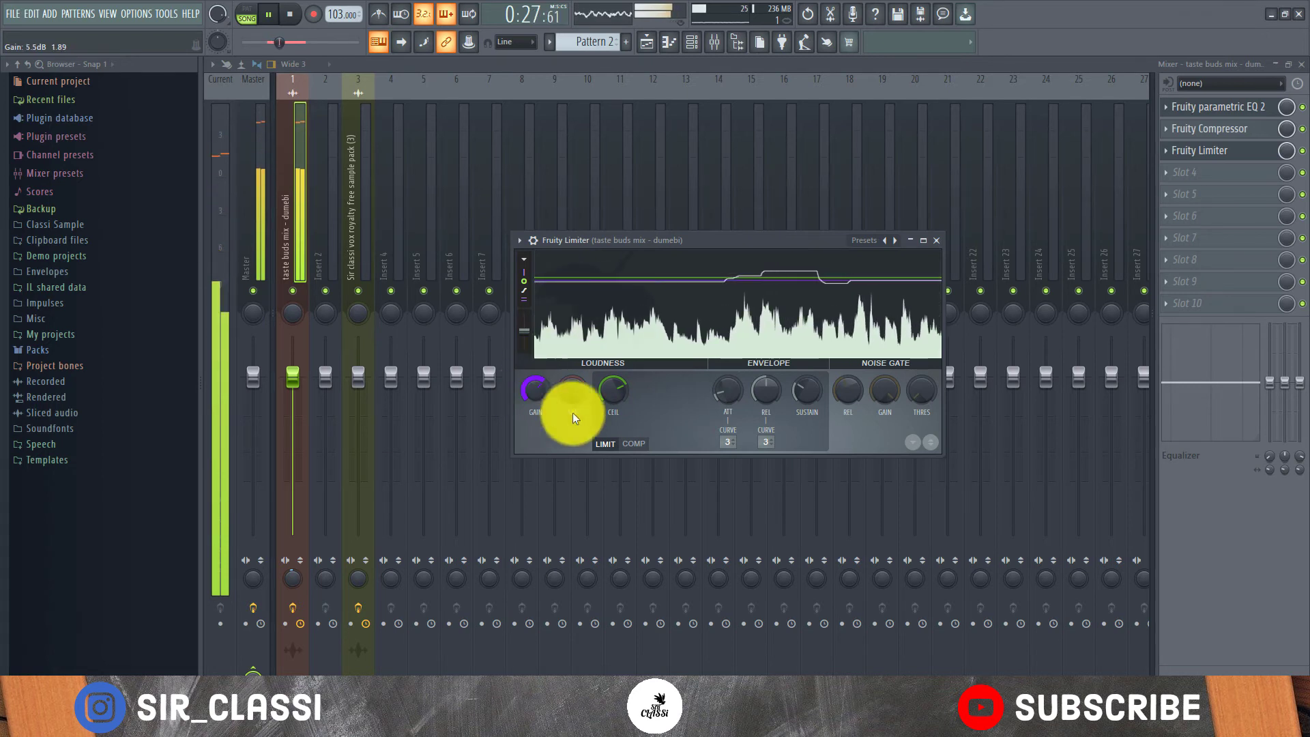
left_click_drag(605, 395, 606, 409)
left_click_drag(531, 391, 530, 399)
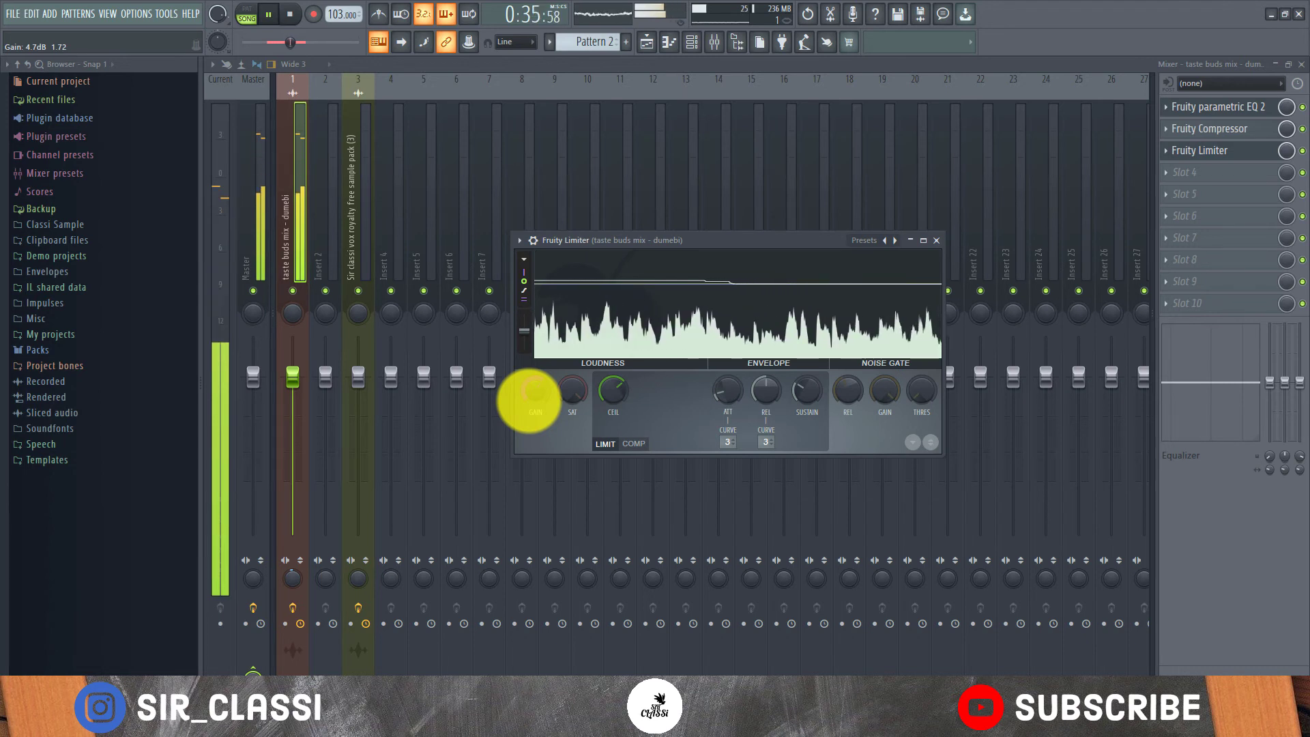
- Bypass the limiter and re-enable it to compare, then stop playback
left_click(521, 240)
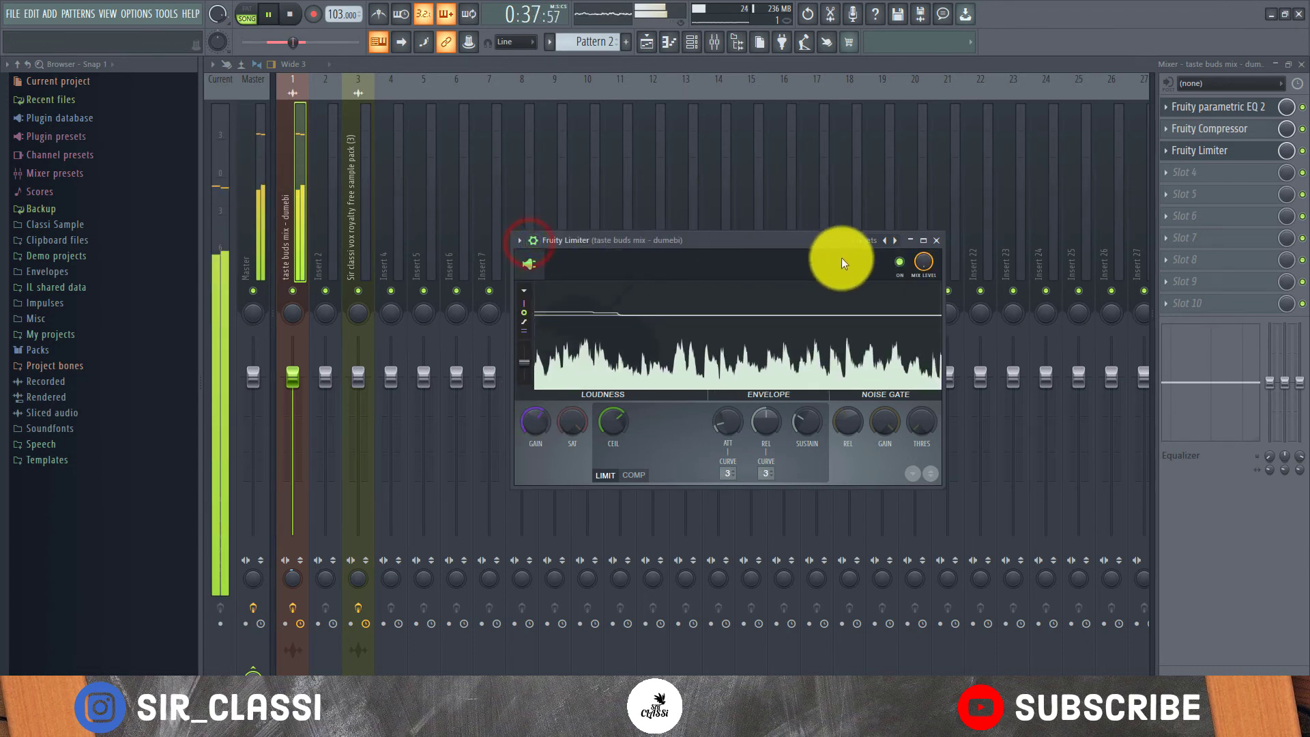
left_click(900, 262)
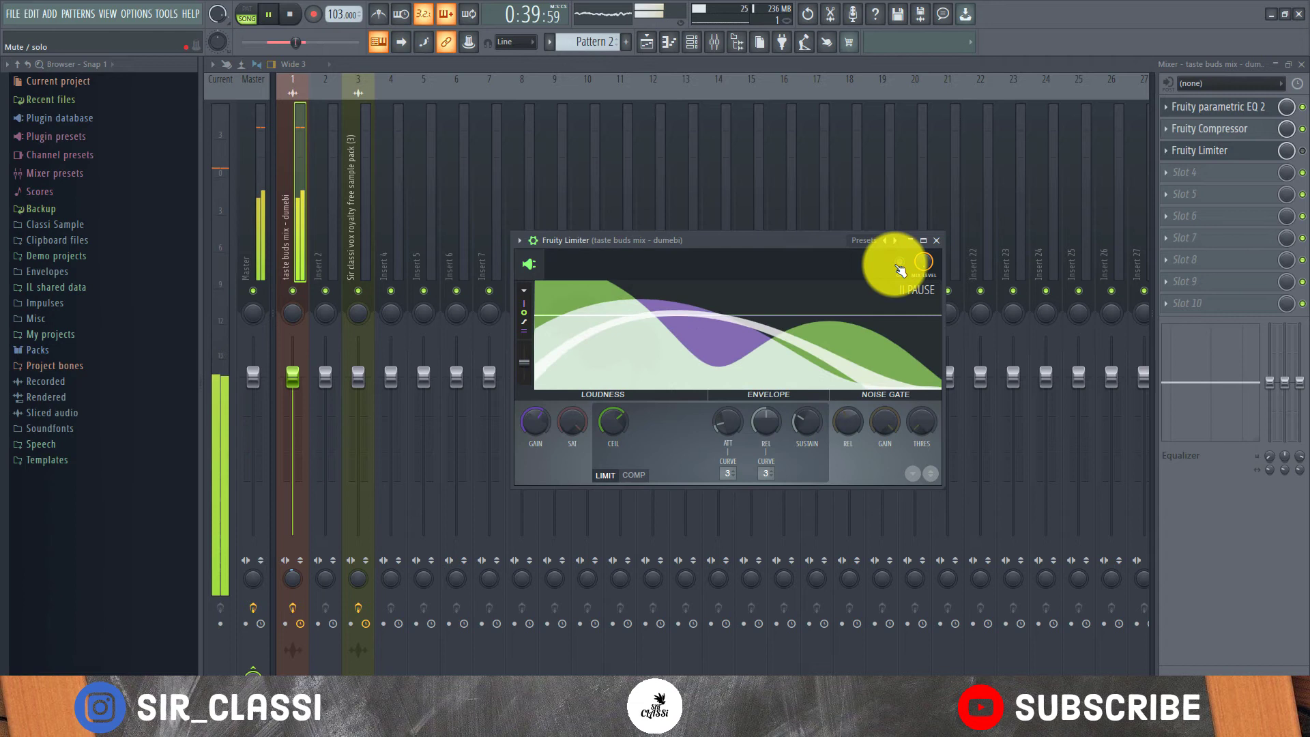
left_click(898, 265)
left_click(521, 240)
key("space")
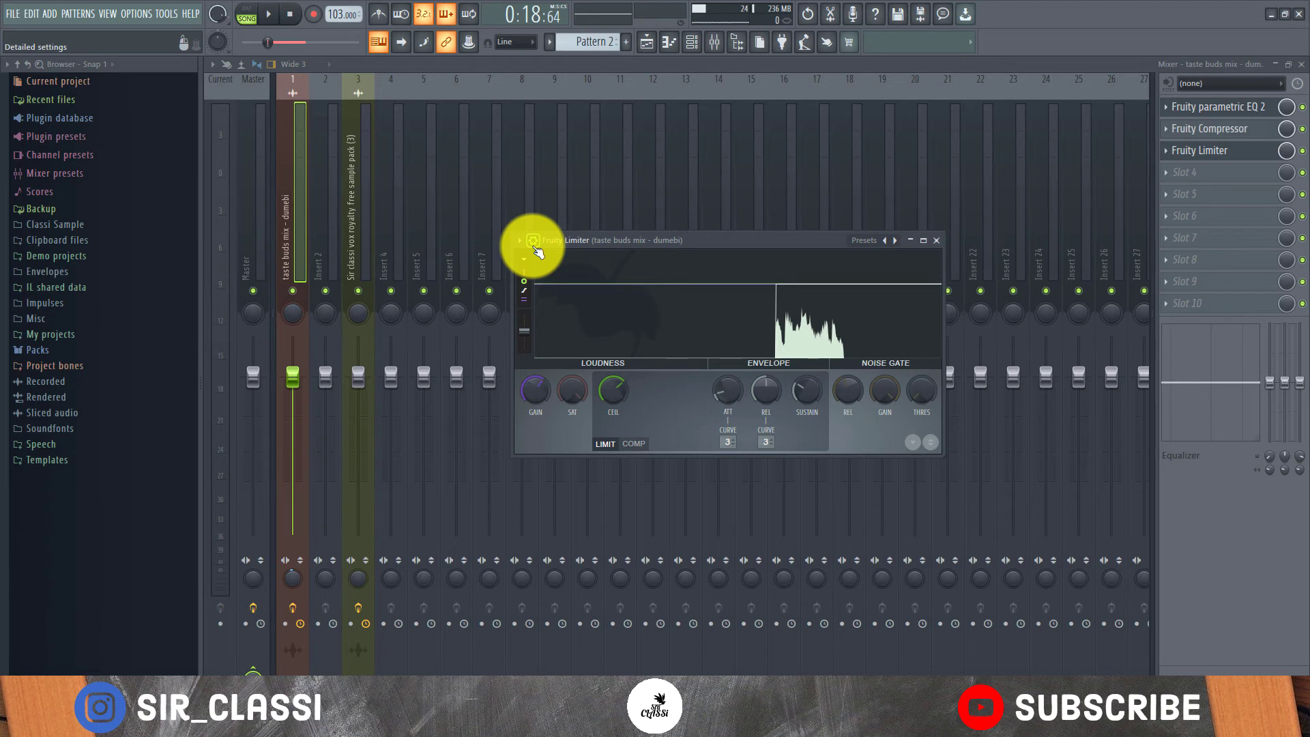
- Move the Fruity Limiter window lower and to the left over the mixer
left_click_drag(727, 244, 707, 313)
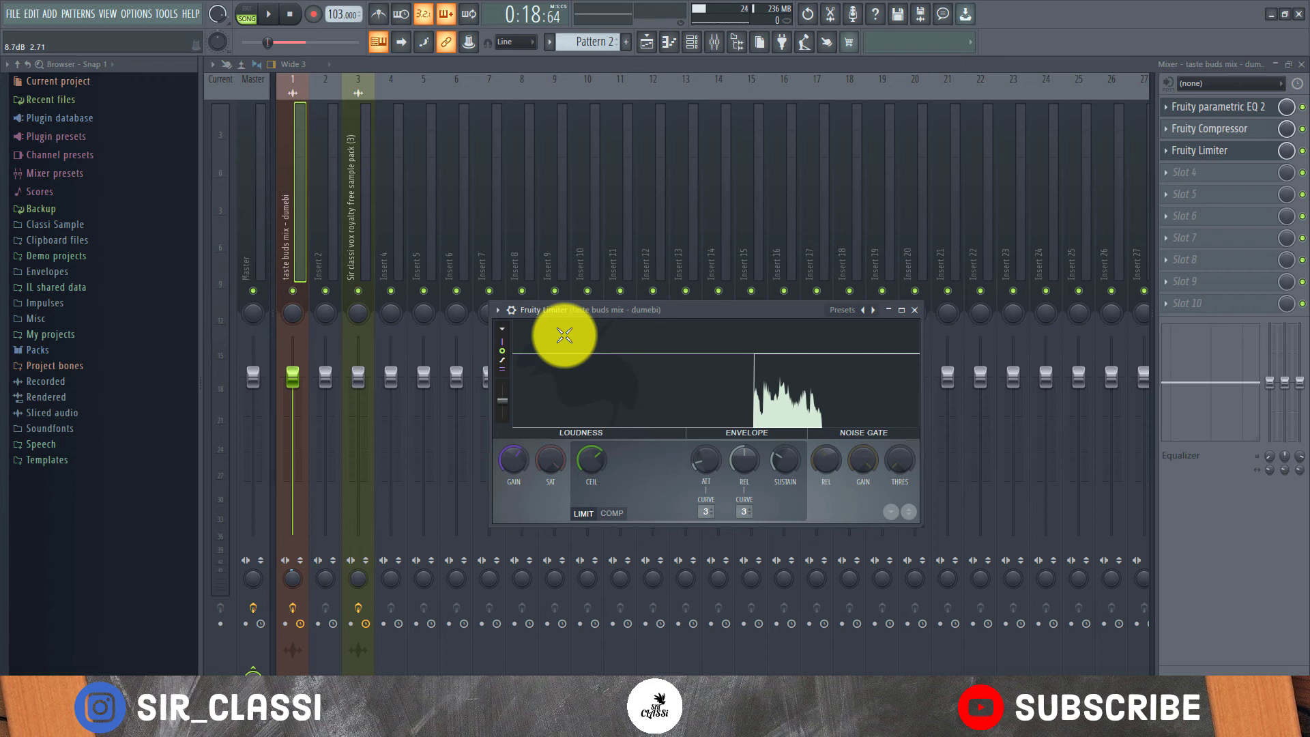
- Adjust the Fruity Limiter GAIN knob, briefly raising it, then settle at 4.1 dB
left_click(603, 310)
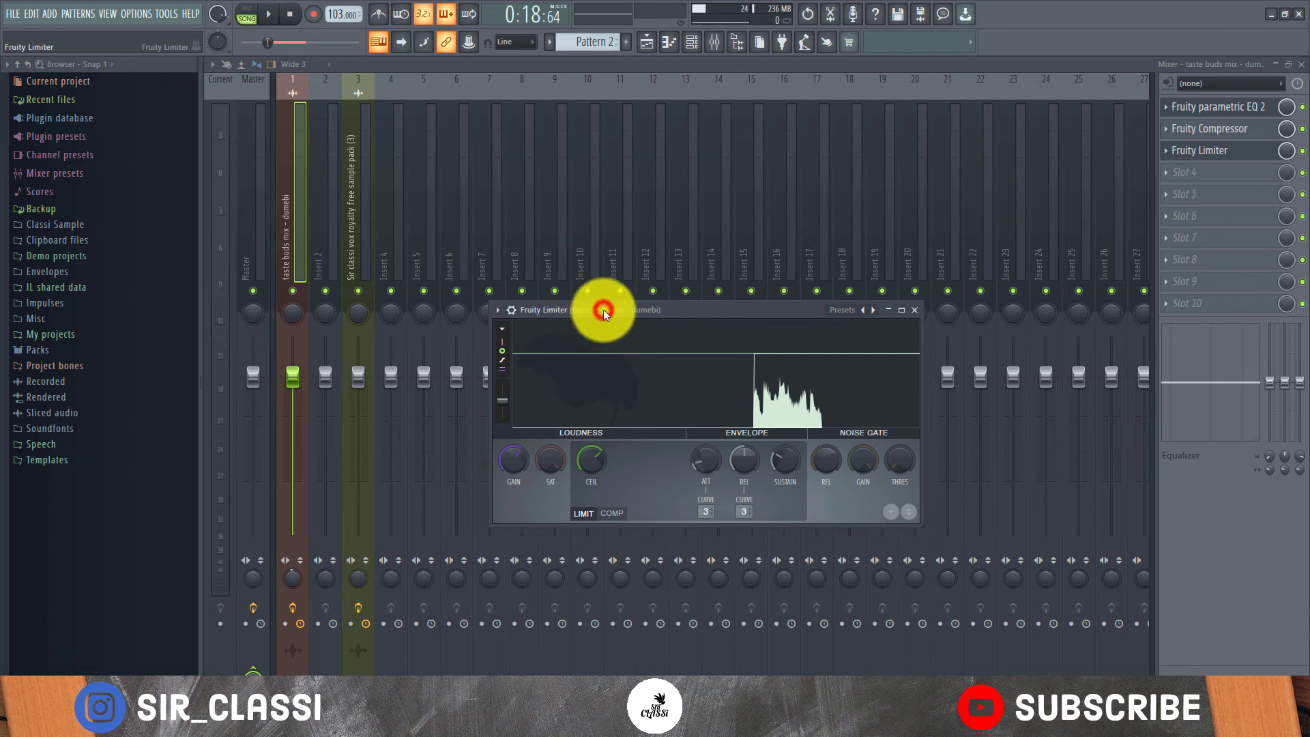
left_click(505, 468)
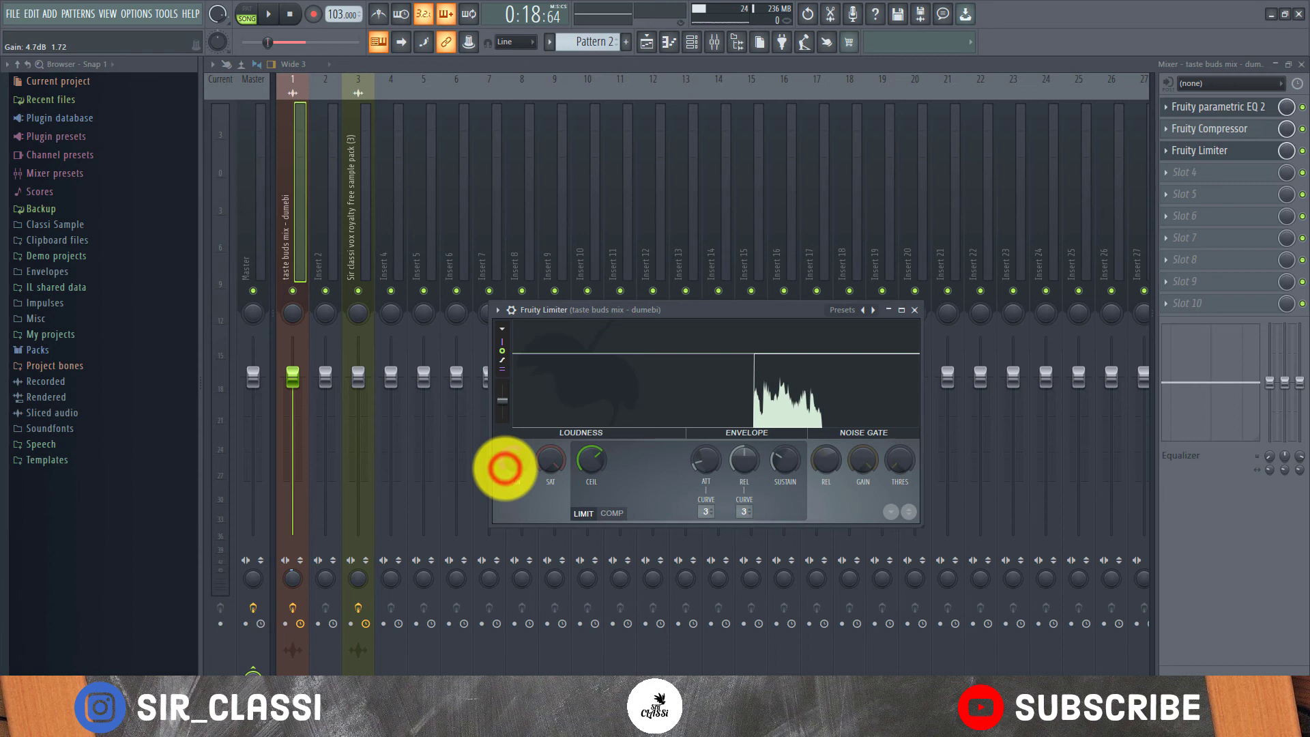
mouse_move(506, 469)
left_mouse_down()
mouse_move(520, 440)
mouse_move(516, 468)
left_mouse_up()
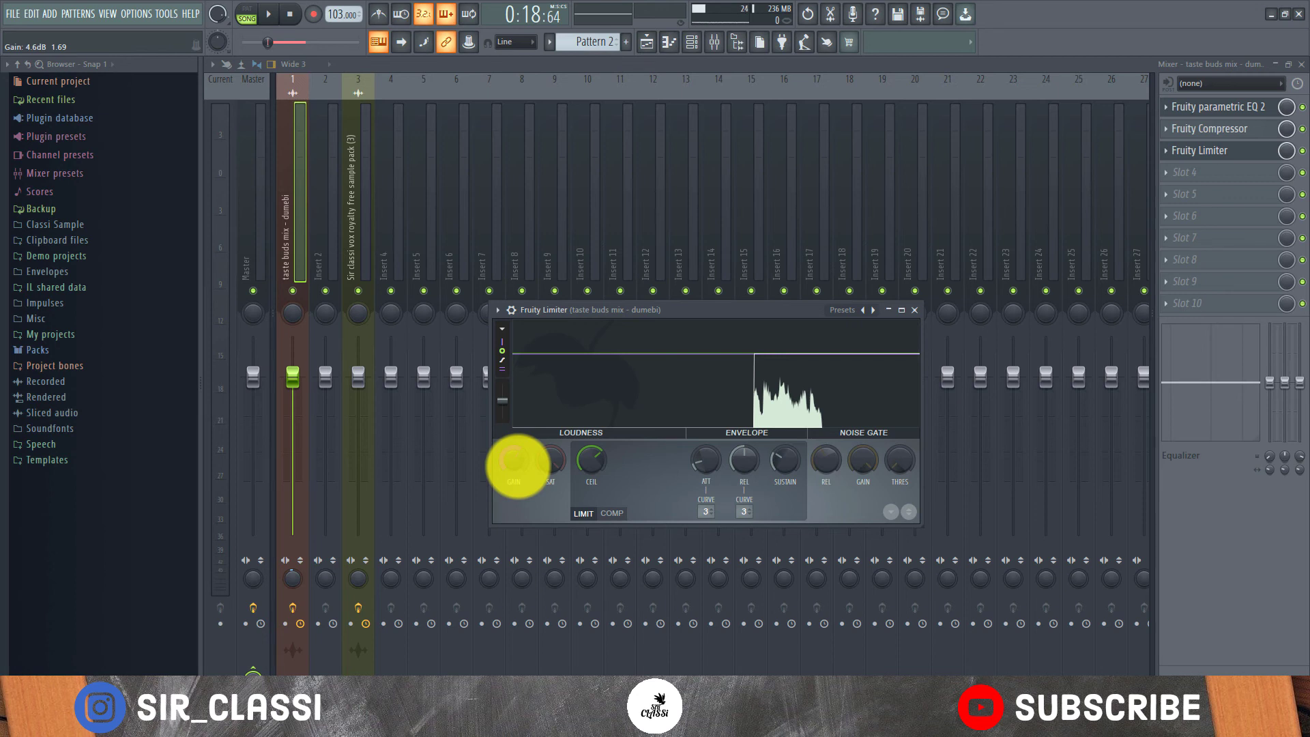
left_click_drag(516, 467, 508, 469)
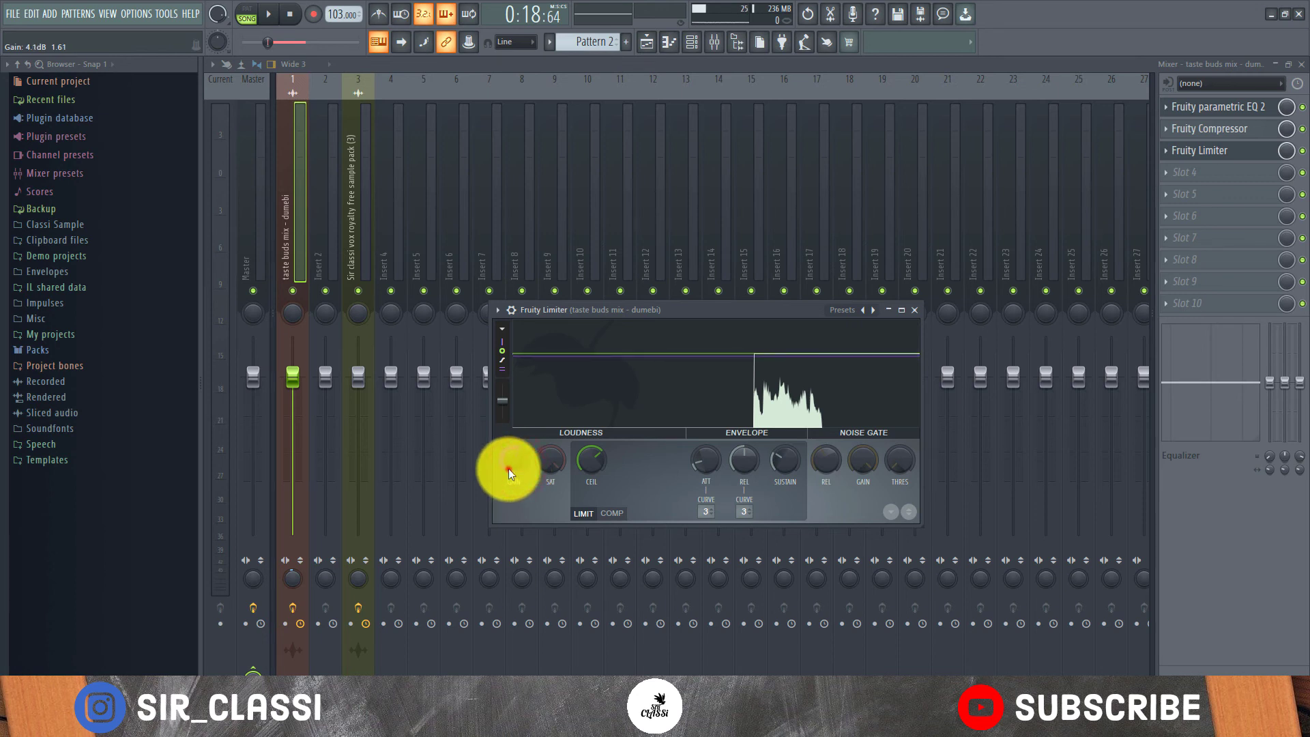